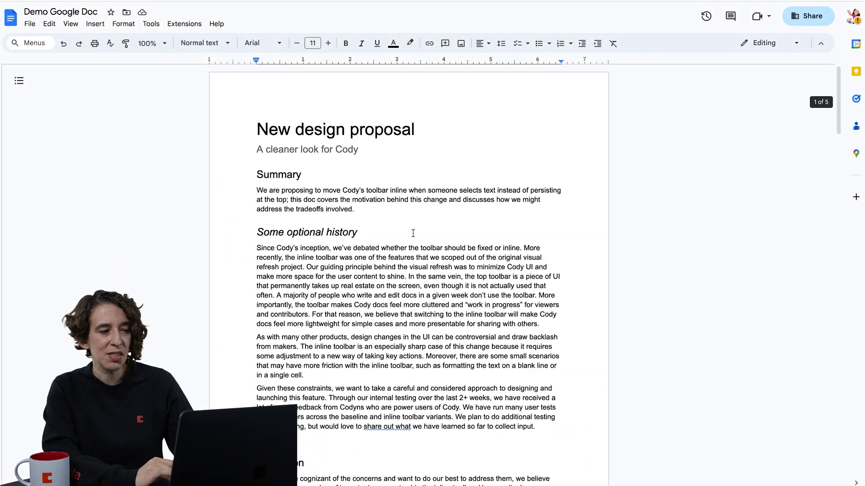
# Import Demo Google Doc through /import from the connected Google account, then view the new page.
pyautogui.scroll(-8, 413, 233)
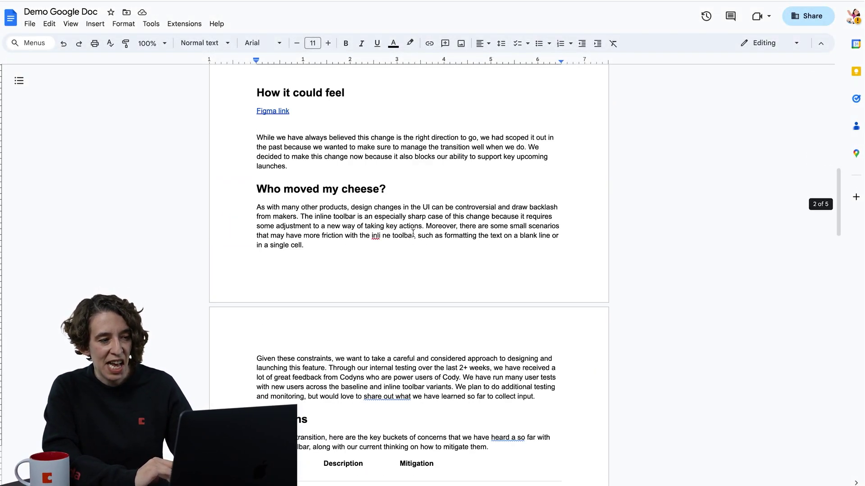
pyautogui.scroll(-20, 413, 233)
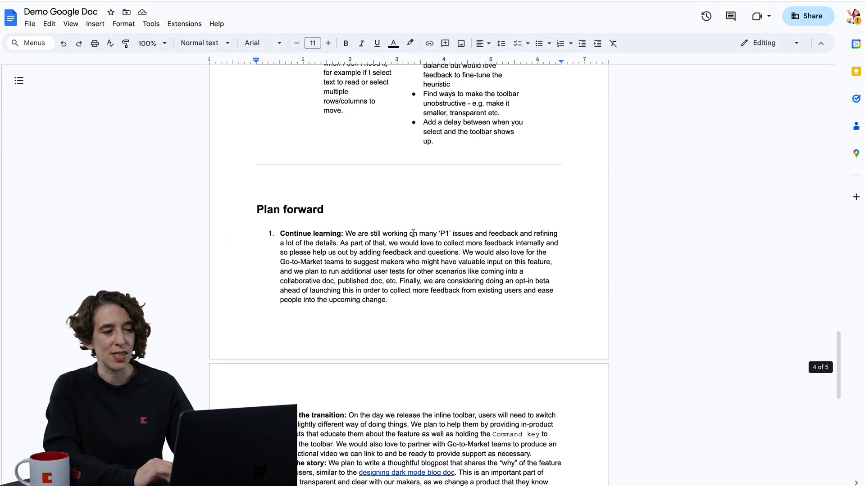
pyautogui.scroll(-5, 413, 233)
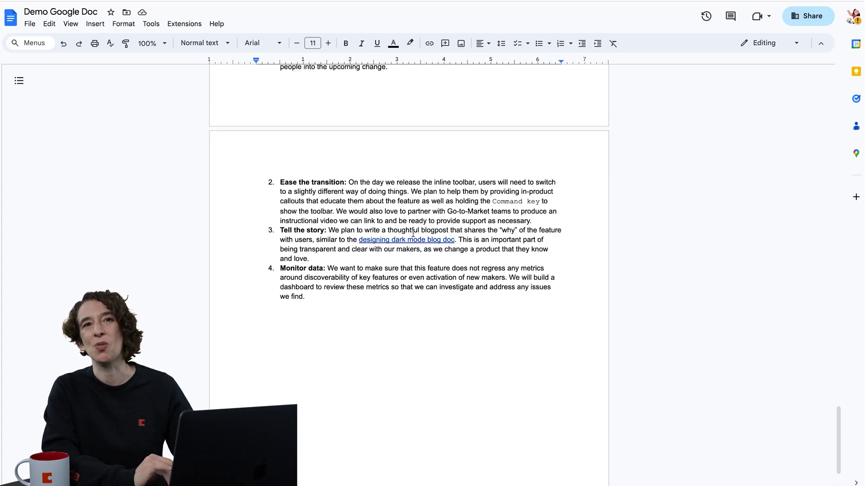
pyautogui.scroll(20, 413, 232)
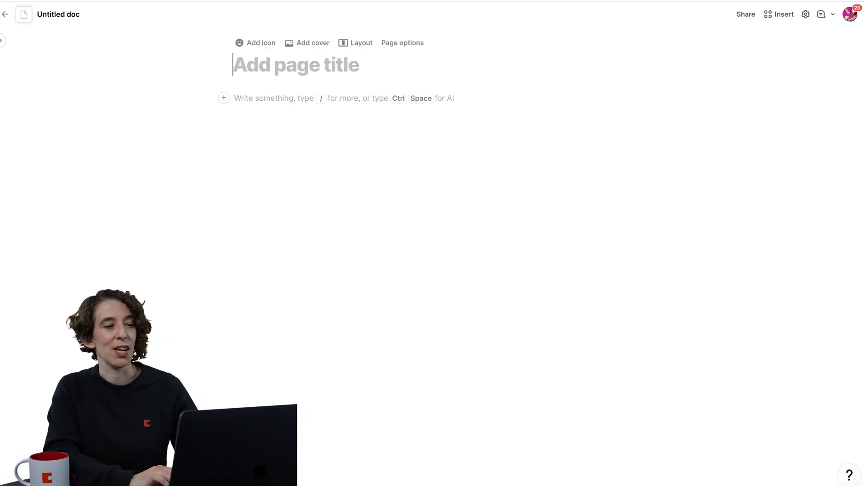
pyautogui.click(242, 101)
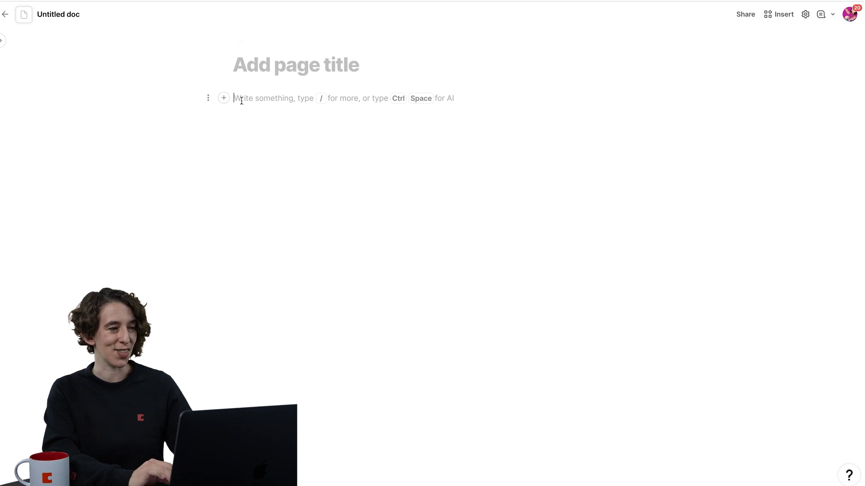
pyautogui.write('/impo')
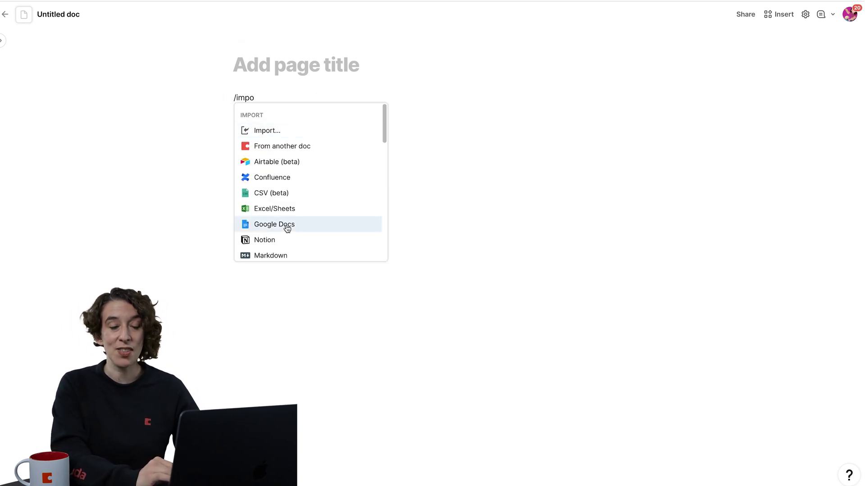
pyautogui.click(286, 228)
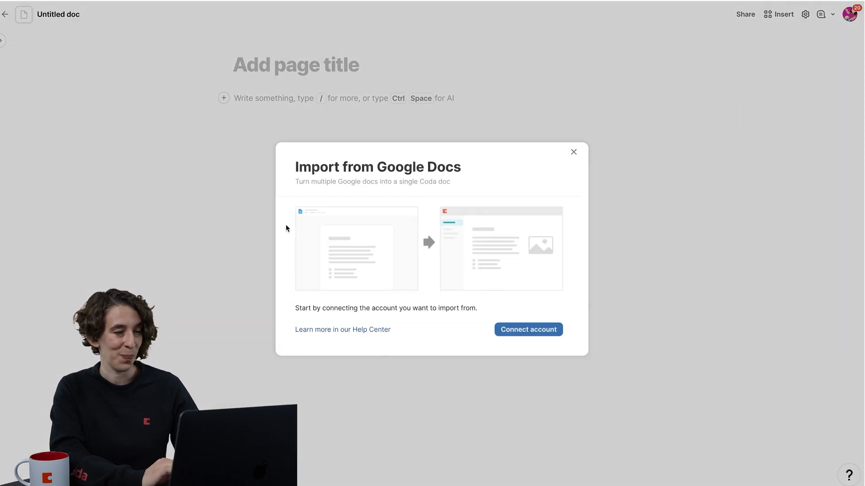
pyautogui.click(527, 333)
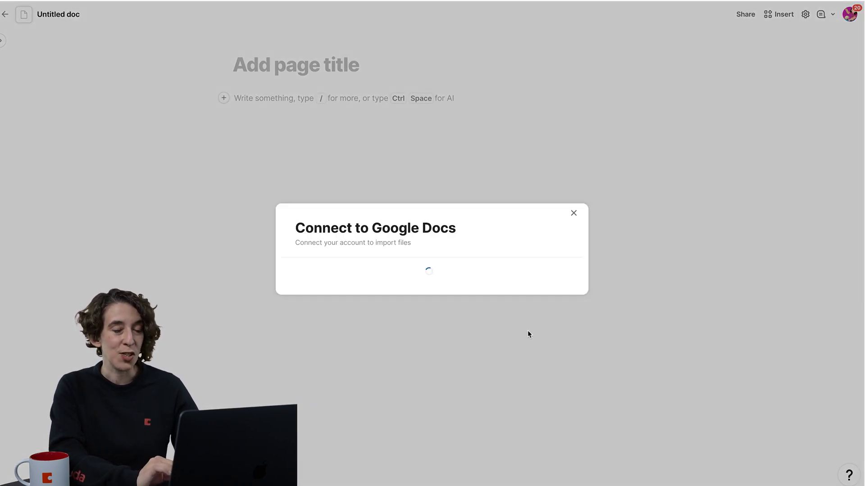
pyautogui.click(385, 251)
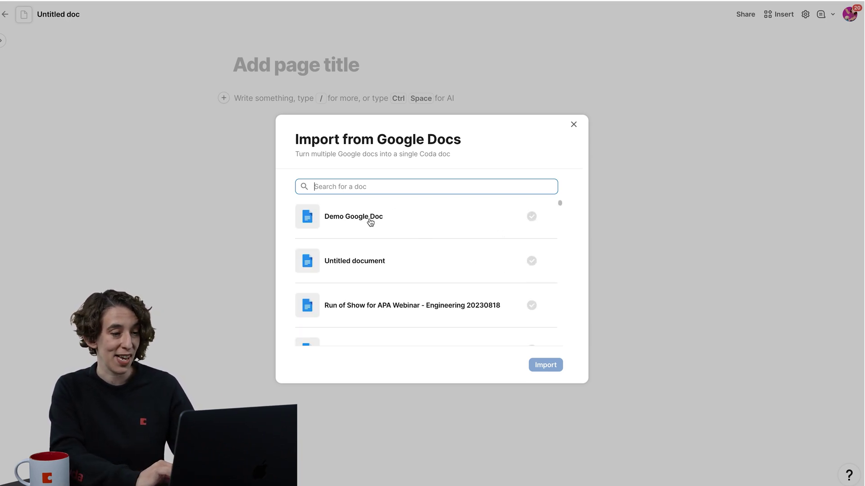
pyautogui.click(364, 226)
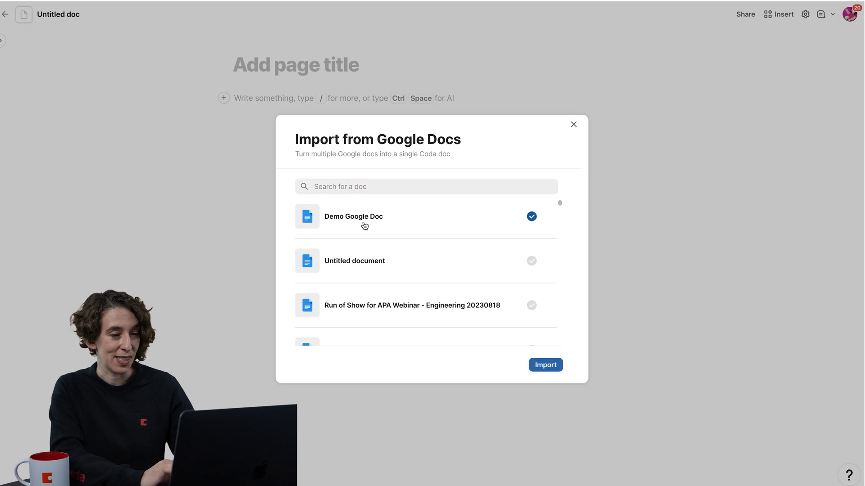
pyautogui.click(543, 369)
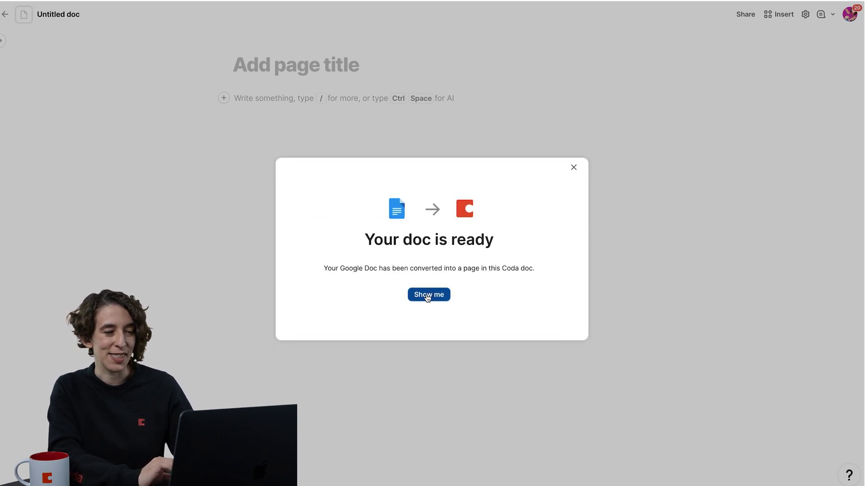
pyautogui.click(427, 297)
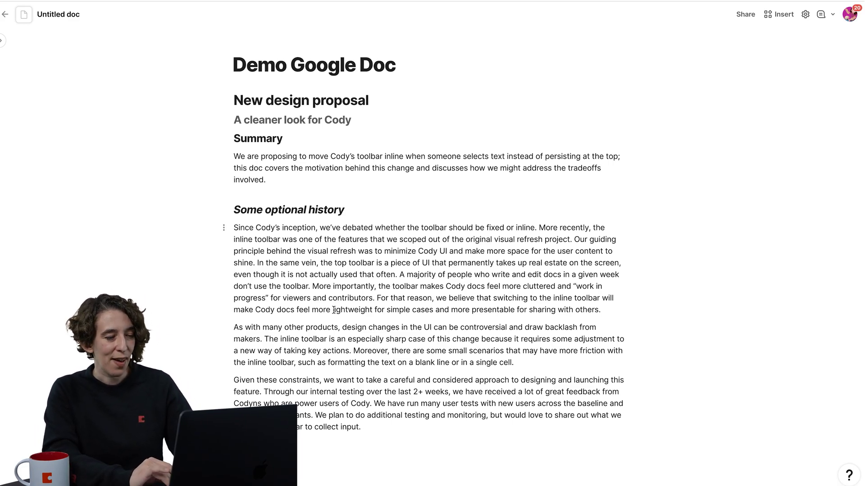
# Drag the Motivation section into its own page titled Motivation and delete the empty Untitled page.
pyautogui.scroll(-8, 333, 310)
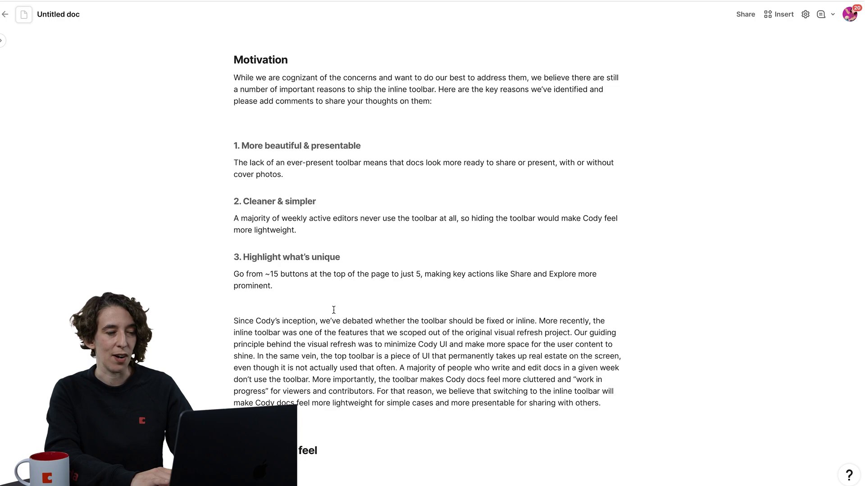
pyautogui.scroll(1, 334, 309)
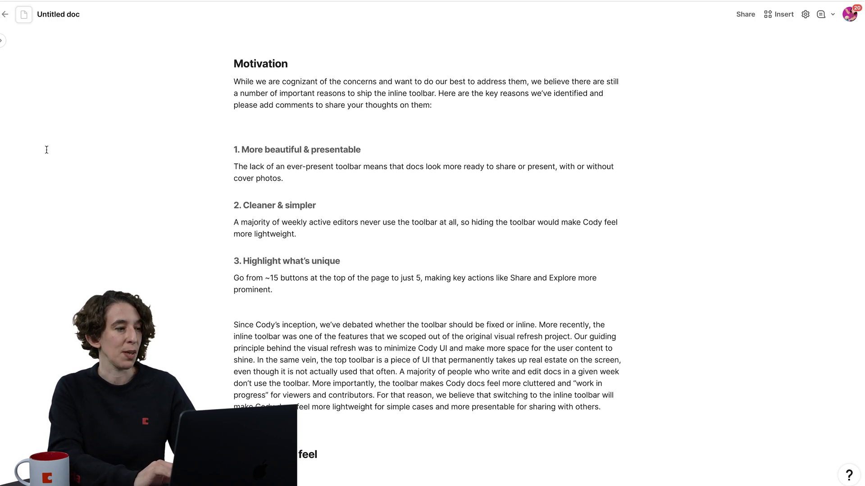
pyautogui.click(2, 45)
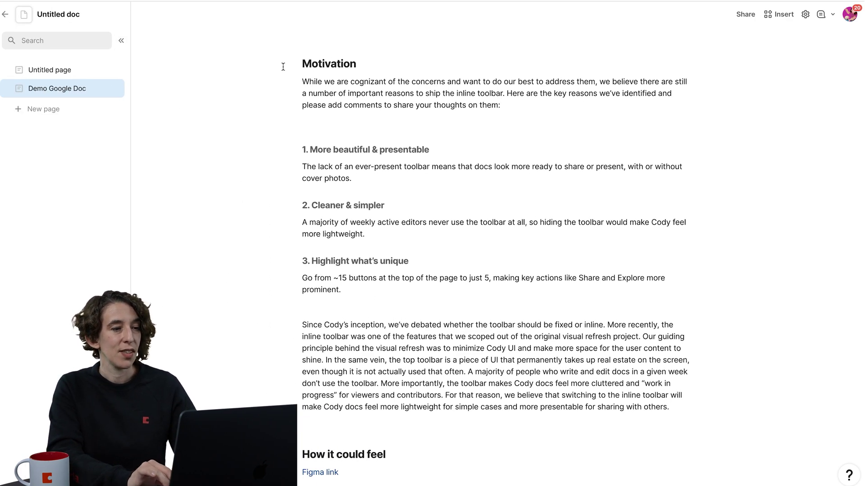
pyautogui.moveTo(294, 65); pyautogui.dragTo(65, 115)
pyautogui.click(63, 108)
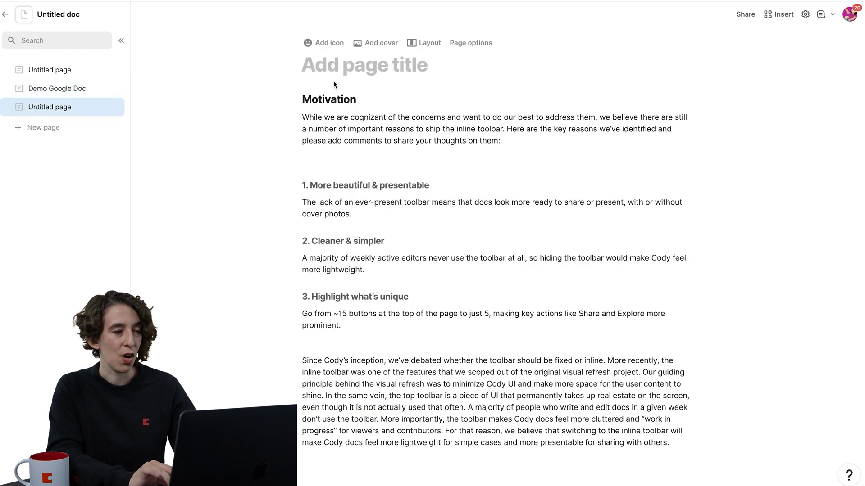
pyautogui.write('Motivation')
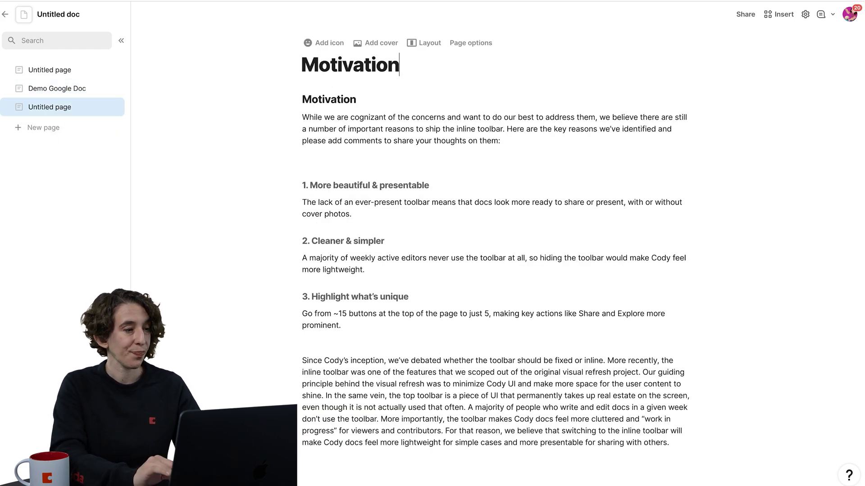
pyautogui.click(113, 70)
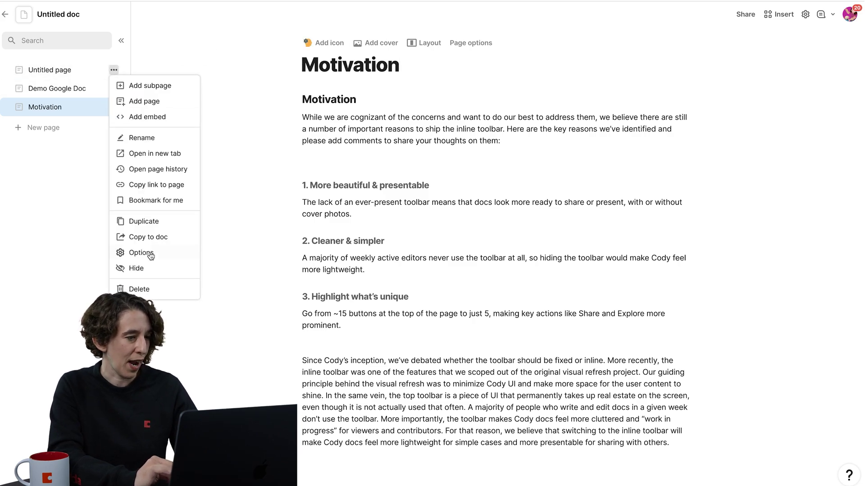
pyautogui.click(145, 288)
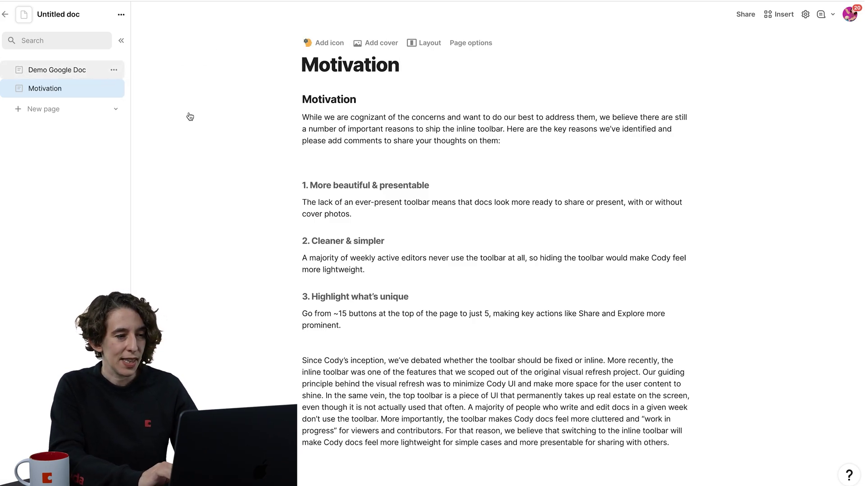
# Format the How it could feel heading as H1.
pyautogui.scroll(1, 374, 248)
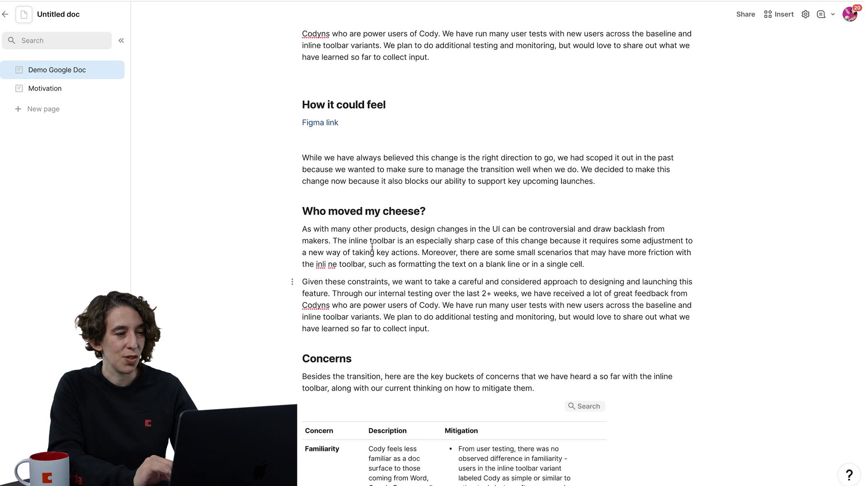
pyautogui.tripleClick(323, 101)
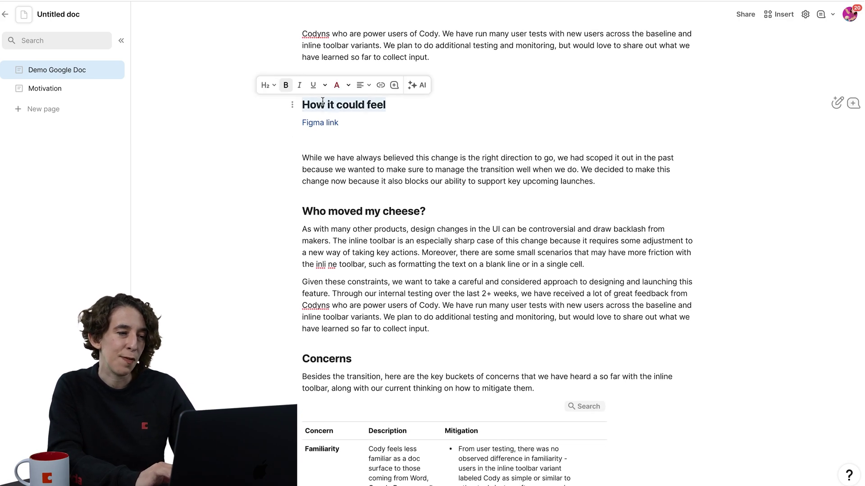
pyautogui.click(268, 86)
pyautogui.click(288, 117)
pyautogui.click(308, 103)
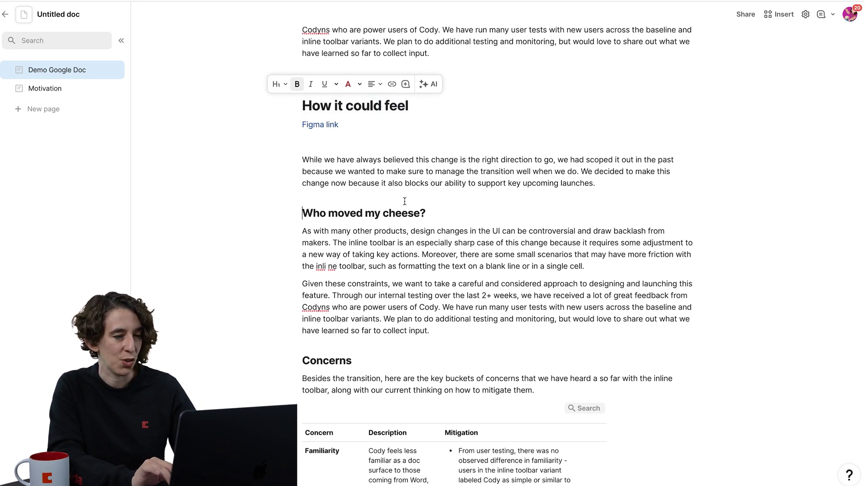
# Move the How it could feel section onto its own page titled How it could feel.
pyautogui.moveTo(293, 106); pyautogui.dragTo(64, 112)
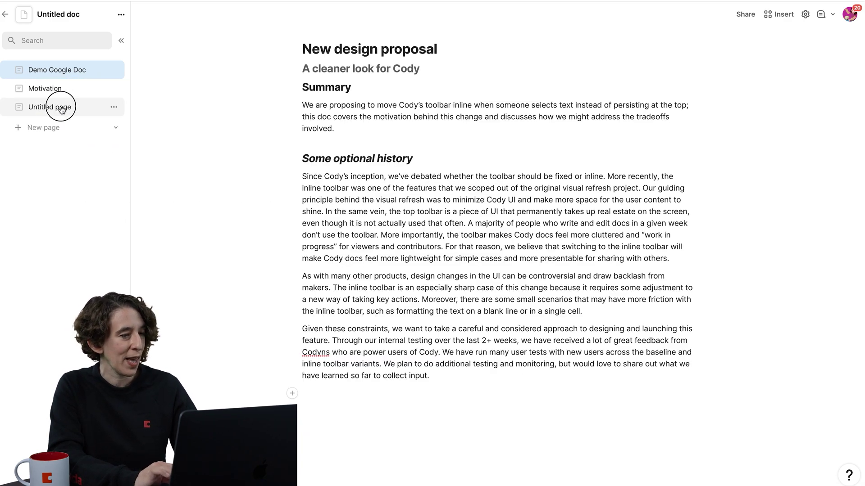
pyautogui.click(61, 110)
pyautogui.write('How')
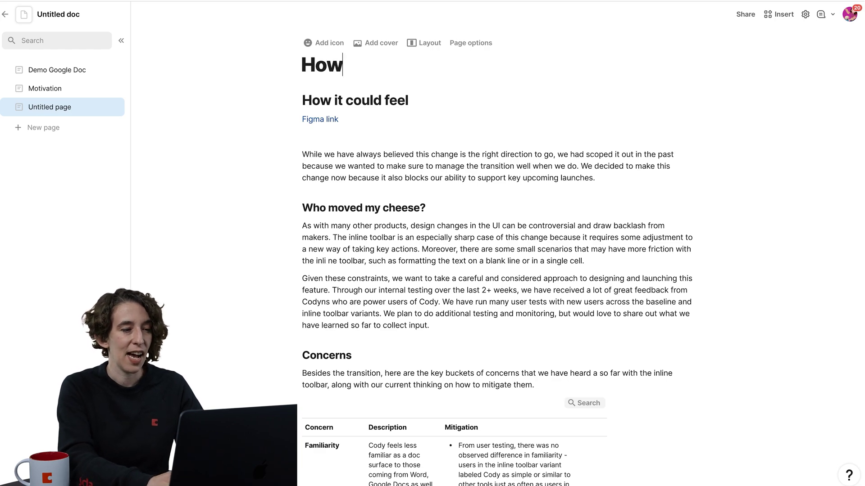
pyautogui.write(' it could feel')
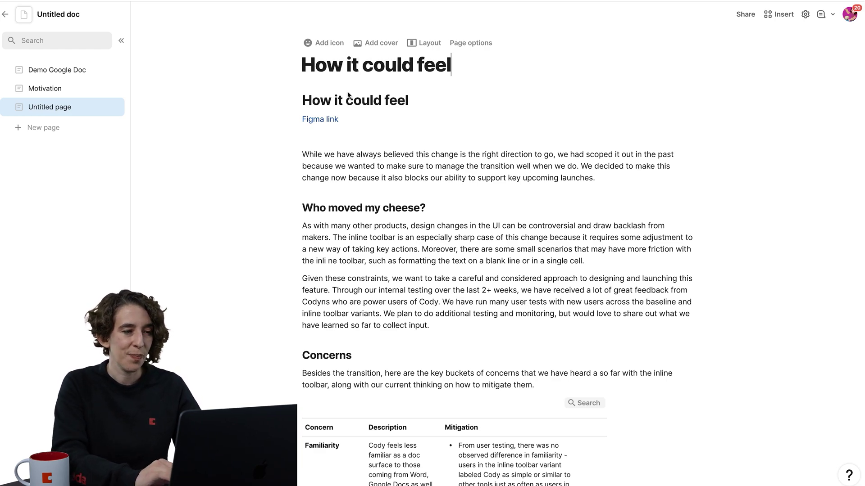
pyautogui.click(346, 120)
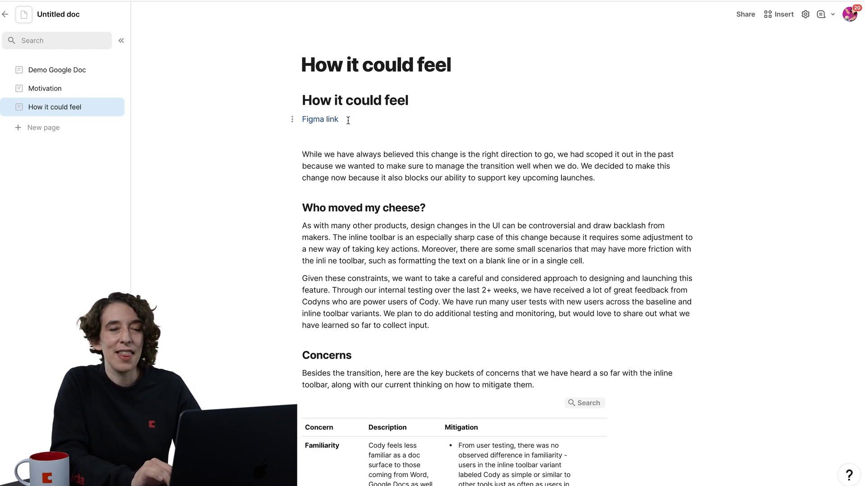
# Select the Figma link's full URL in its link editor, then close it unchanged.
pyautogui.moveTo(324, 125)
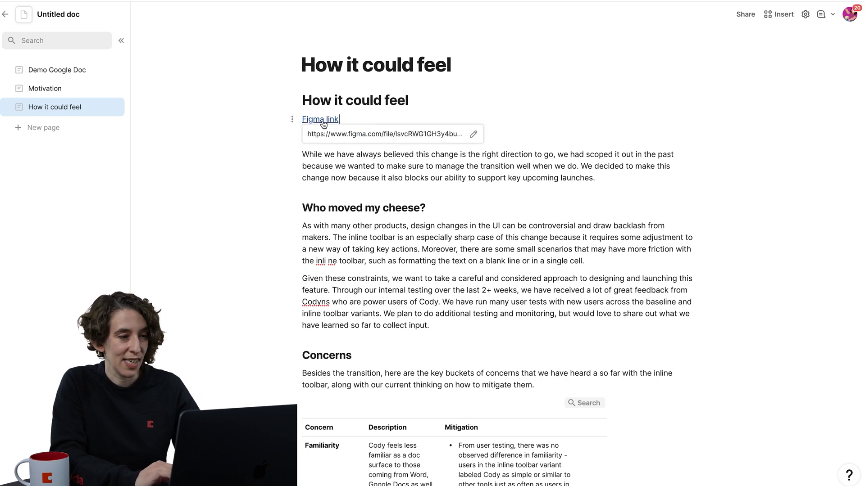
pyautogui.click(476, 137)
pyautogui.tripleClick(371, 231)
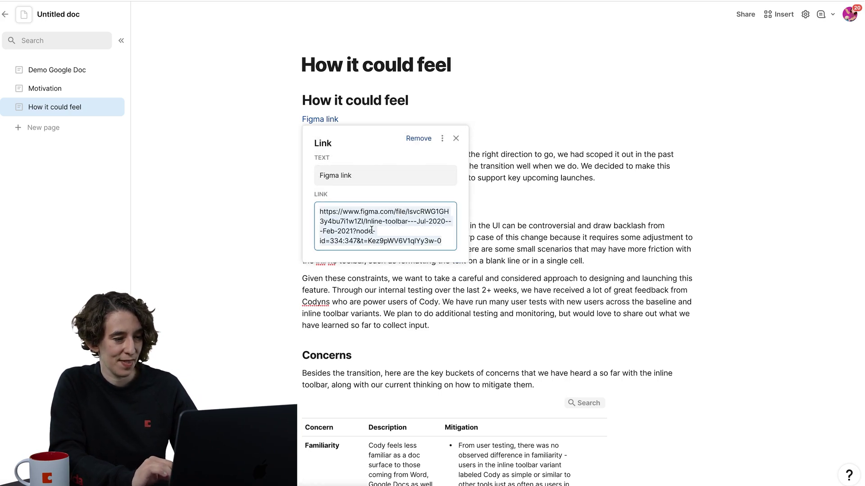
pyautogui.click(193, 182)
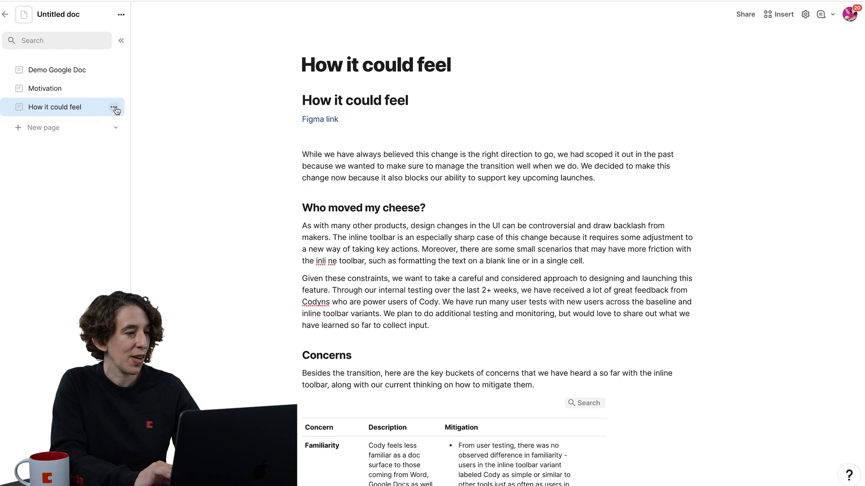
# Under How it could feel, add a subpage and a Figma embed page using the pasted Figma link.
pyautogui.click(114, 109)
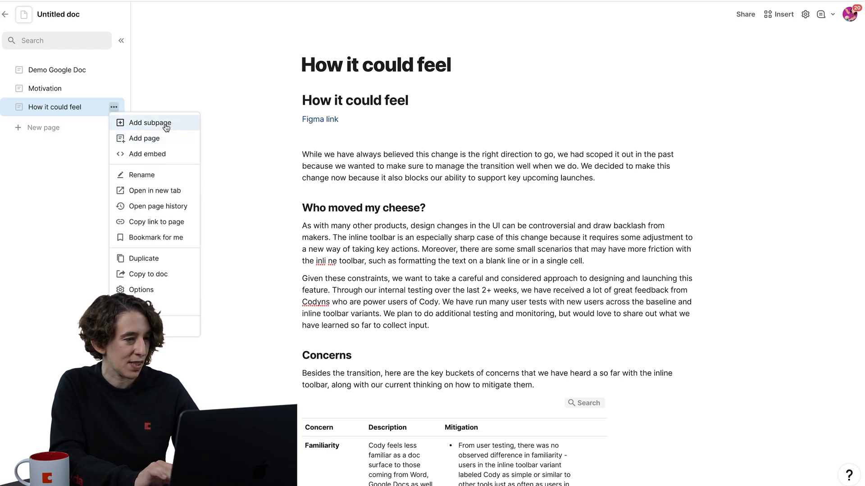
pyautogui.click(166, 128)
pyautogui.click(114, 125)
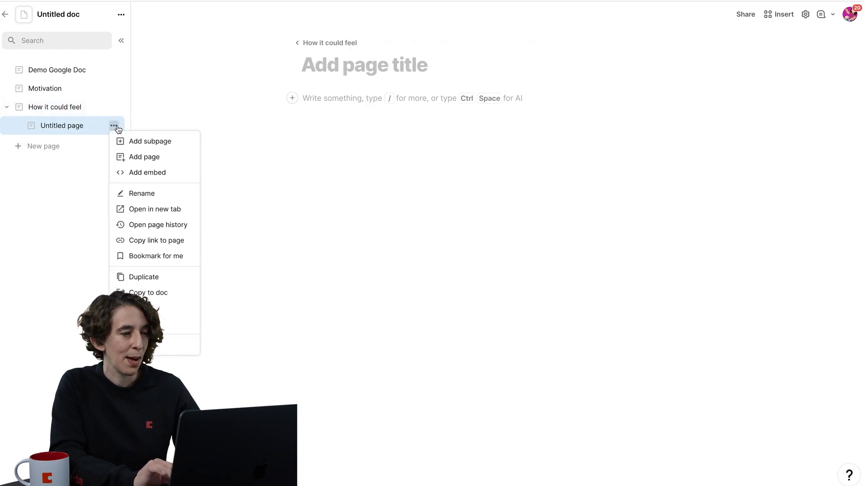
pyautogui.click(149, 172)
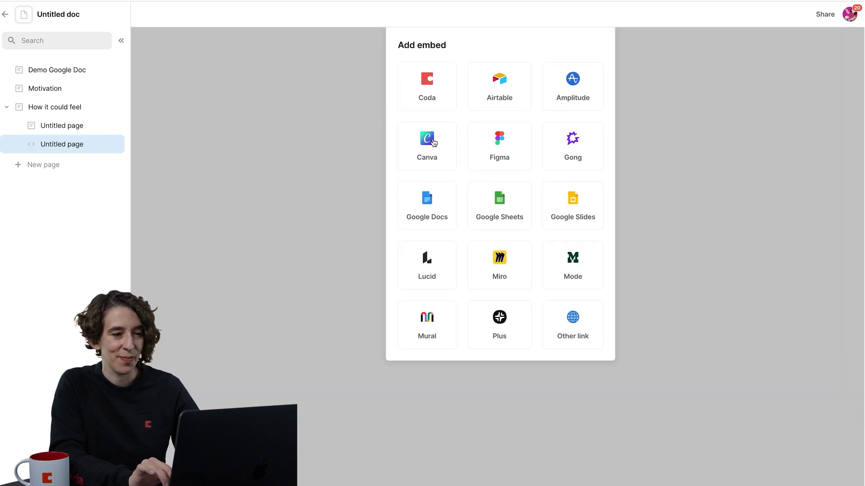
pyautogui.click(521, 154)
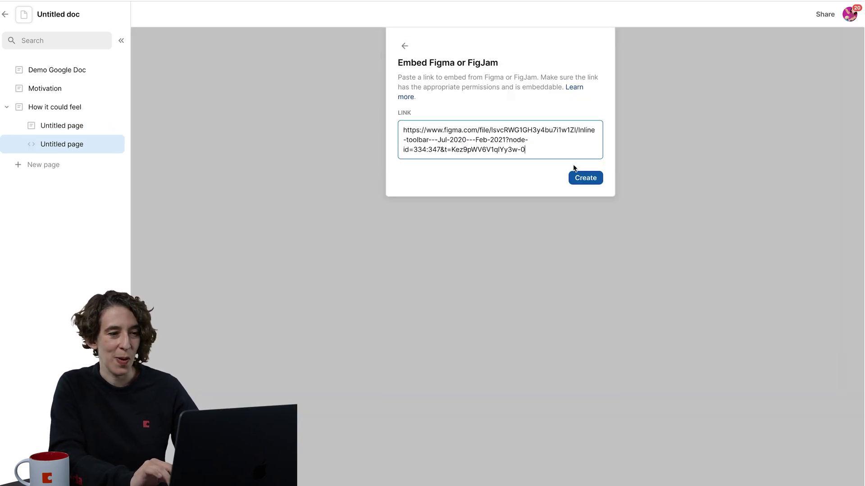
pyautogui.click(586, 184)
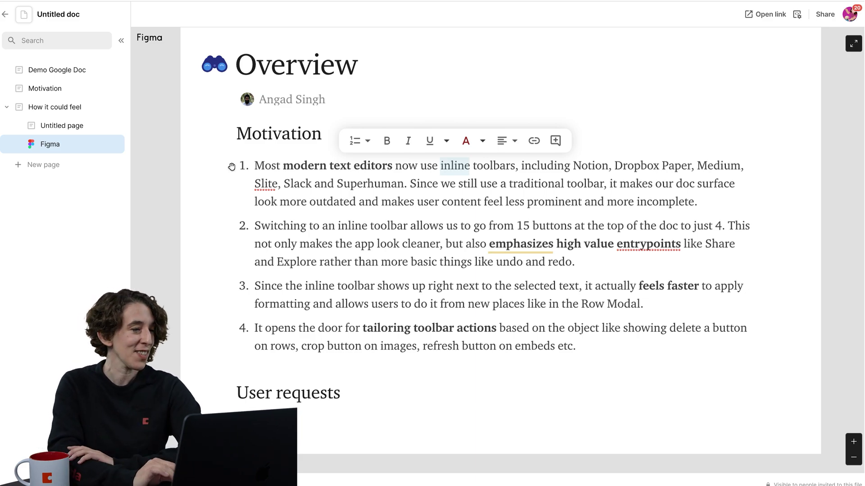
# Replace the Figma link line with 'Check out the Figma file.' mentioning the Figma page.
pyautogui.click(71, 127)
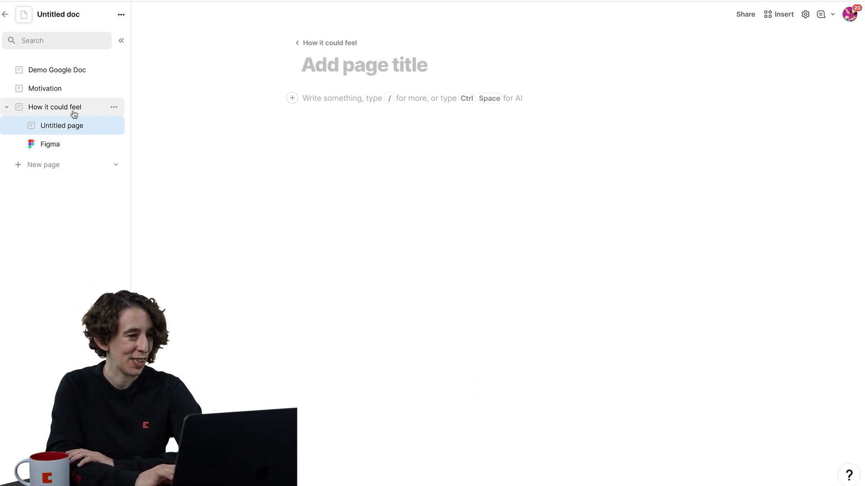
pyautogui.click(72, 112)
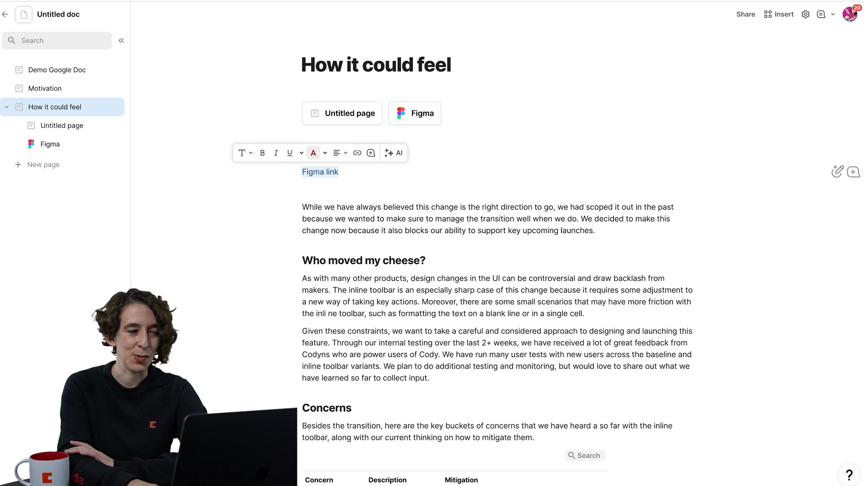
pyautogui.press('BackSpace')
pyautogui.press('BackSpace')
pyautogui.click(322, 173)
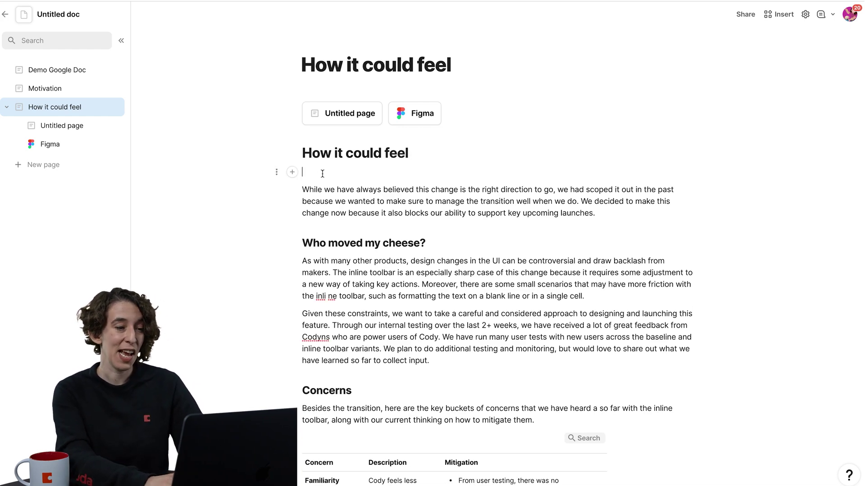
pyautogui.write('Check out the')
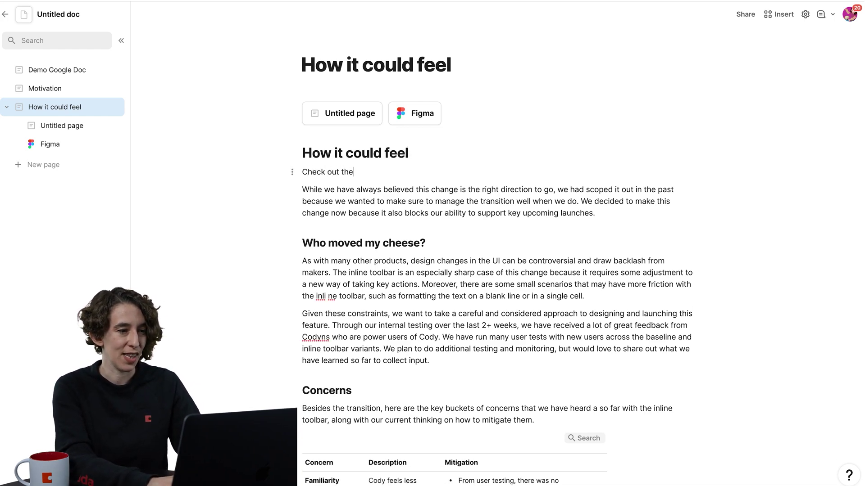
pyautogui.write(' @figma')
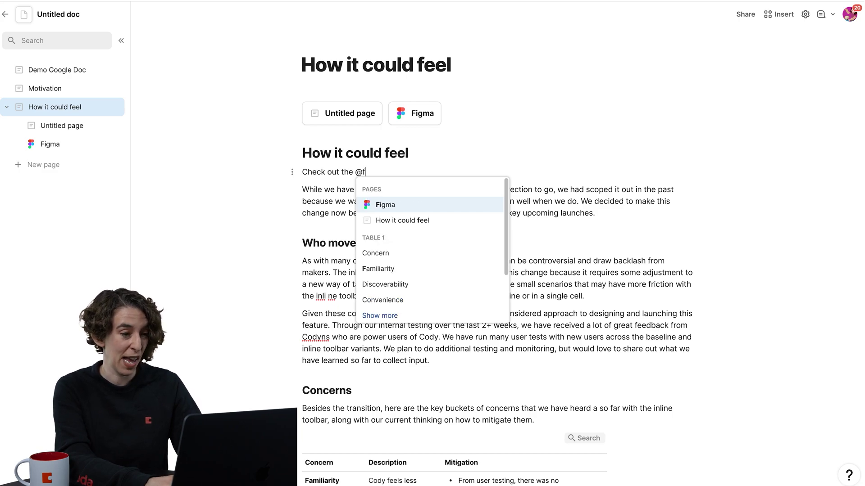
pyautogui.press('Return')
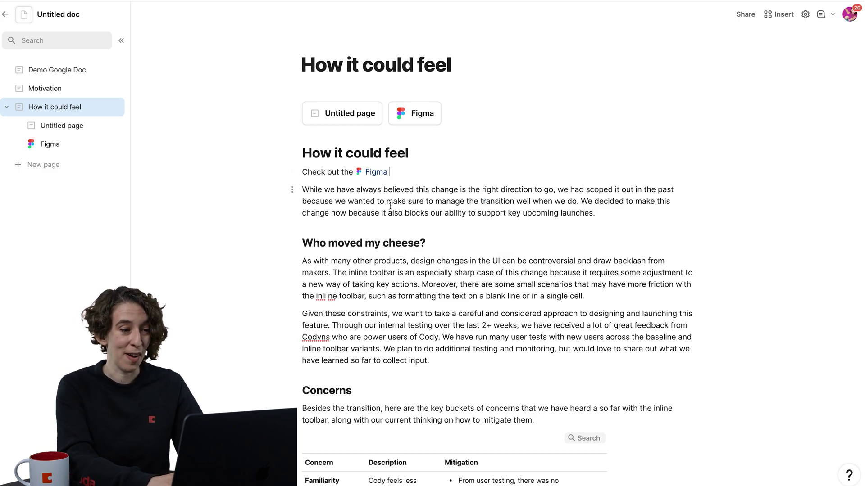
pyautogui.write('file.')
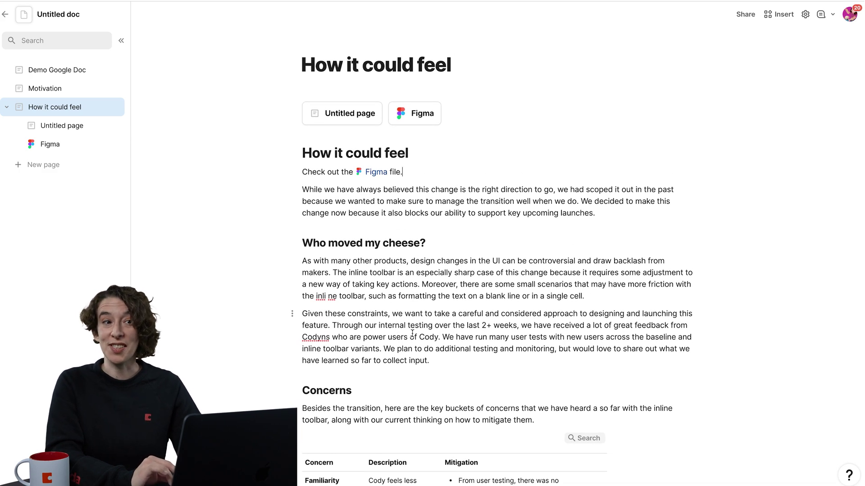
# Delete the empty Untitled subpage.
pyautogui.click(81, 126)
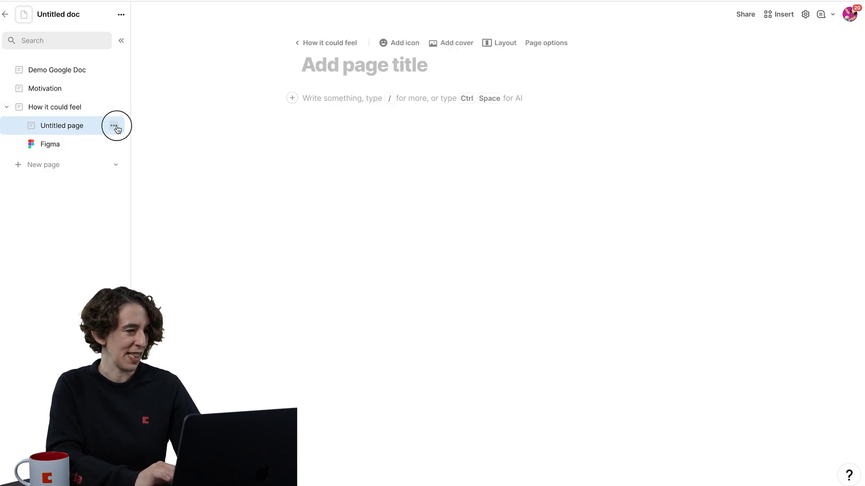
pyautogui.click(114, 126)
pyautogui.click(135, 344)
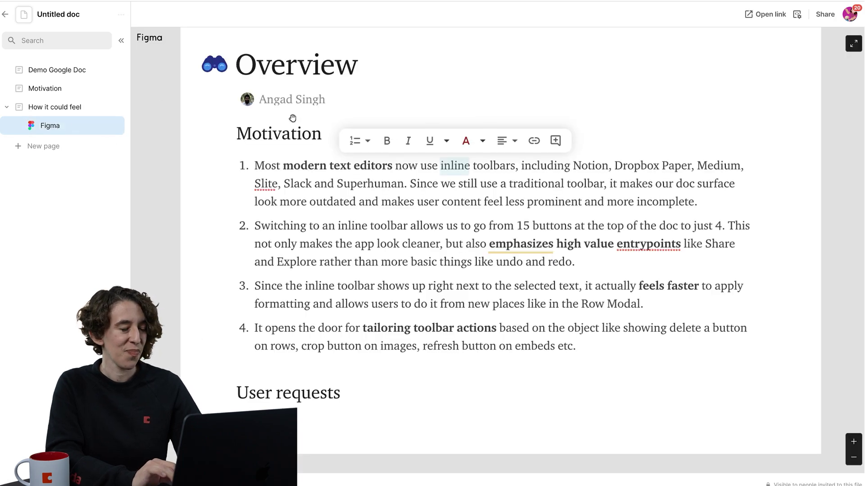
# Turn on a cover photo for How it could feel using the blue-teal Unsplash gradient.
pyautogui.click(118, 109)
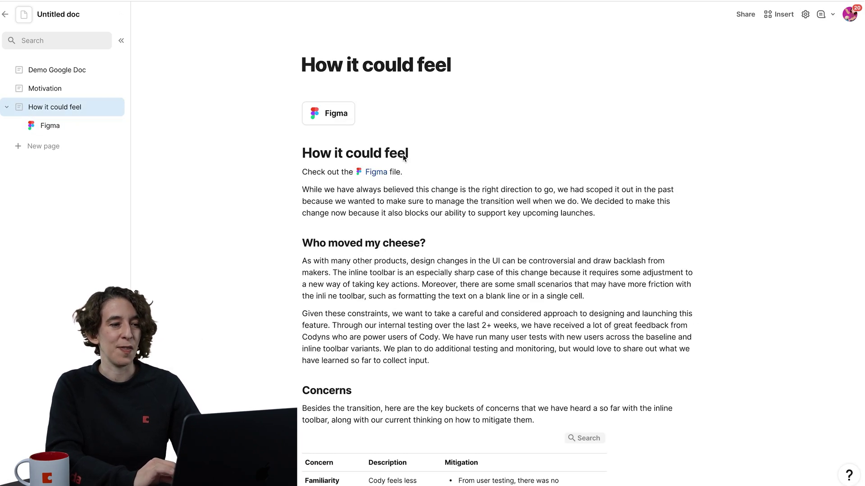
pyautogui.click(471, 43)
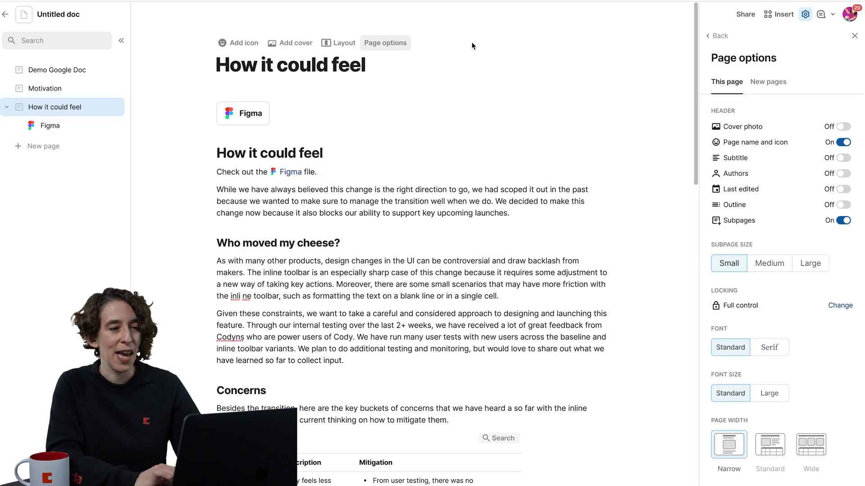
pyautogui.click(844, 127)
pyautogui.click(676, 123)
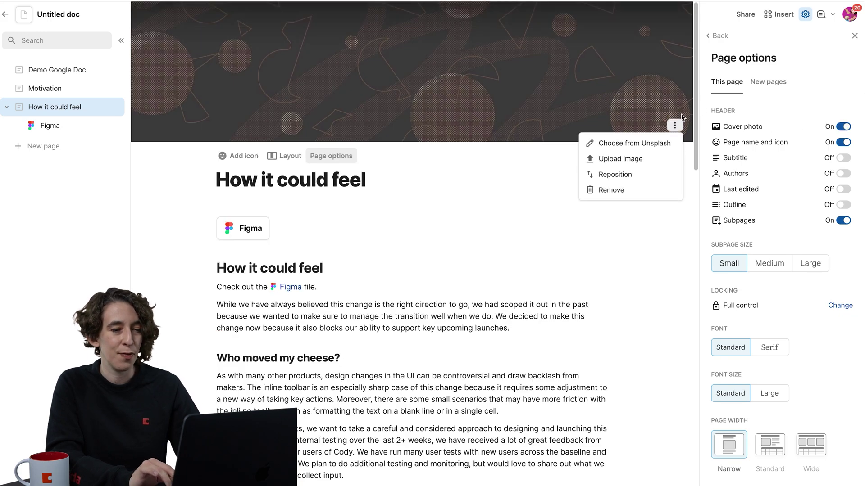
pyautogui.click(615, 145)
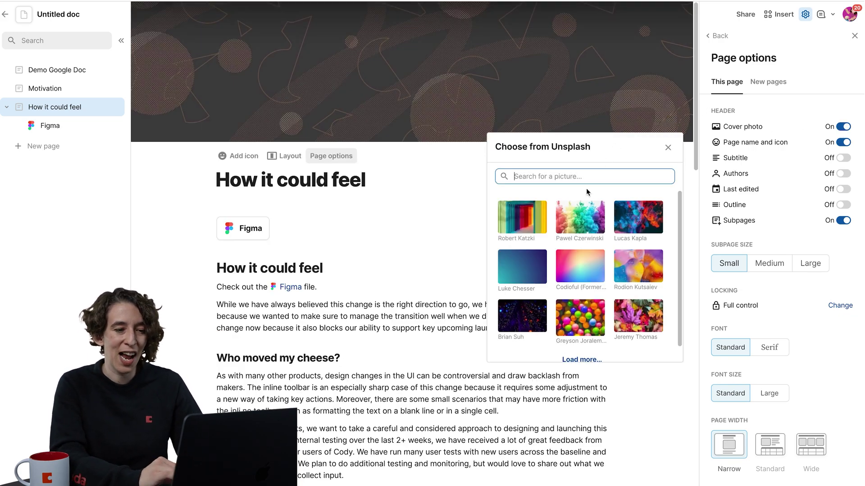
pyautogui.click(536, 271)
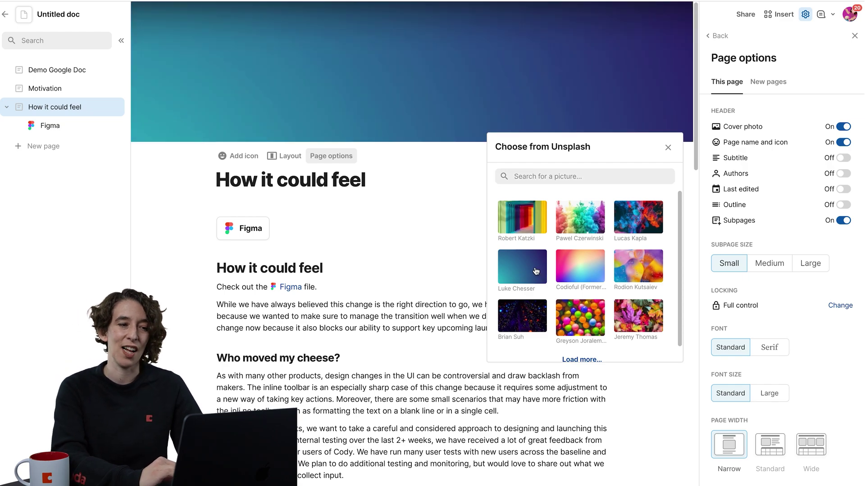
pyautogui.click(855, 36)
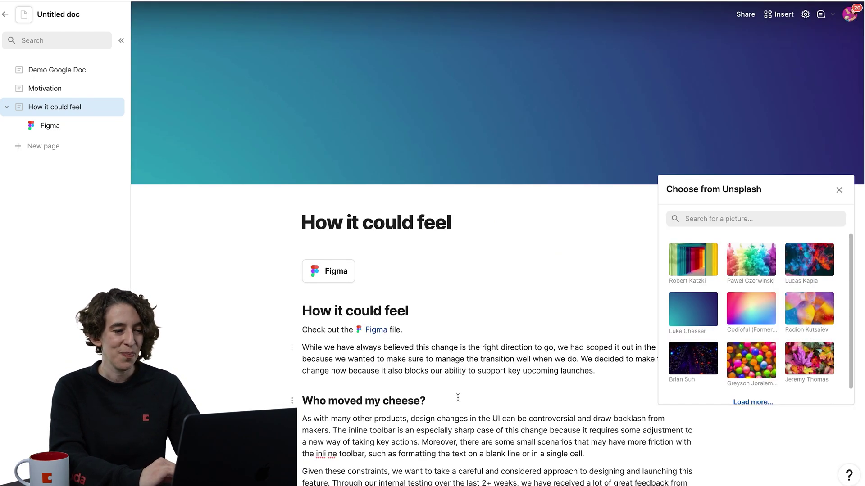
pyautogui.click(465, 406)
# Insert an Unsplash photo found by searching 'cheese' on a new line after the first paragraph.
pyautogui.scroll(-3, 461, 397)
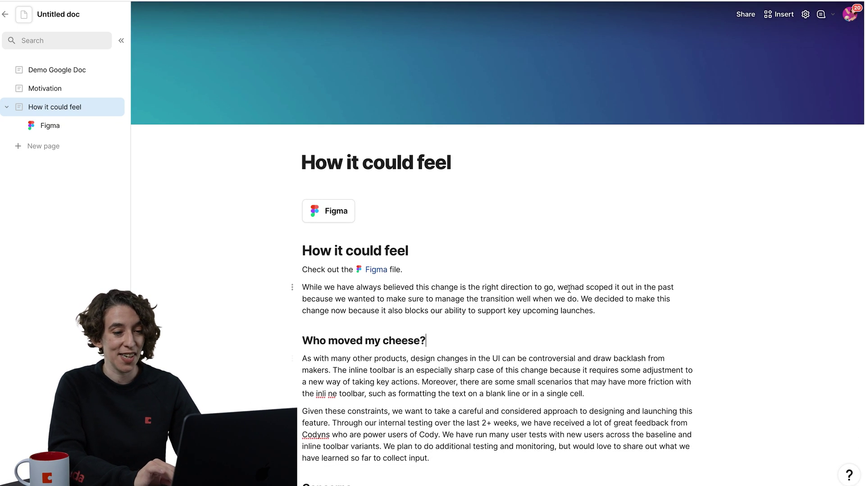
pyautogui.press('Return')
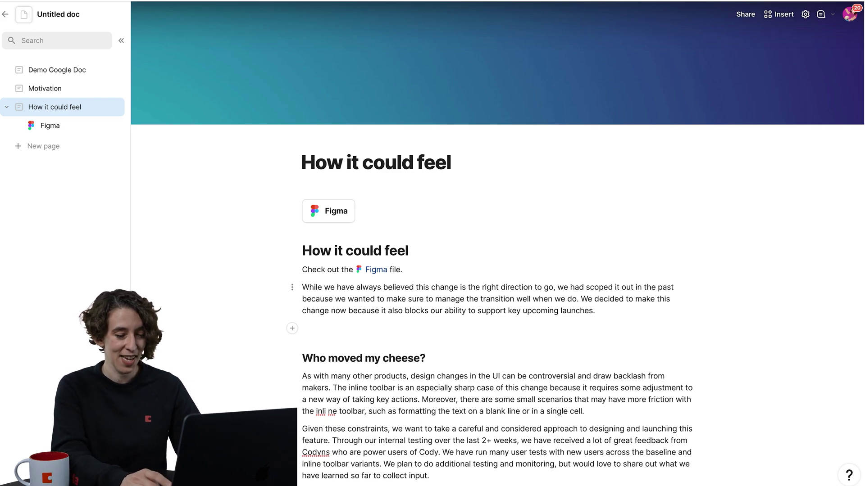
pyautogui.write('/chee')
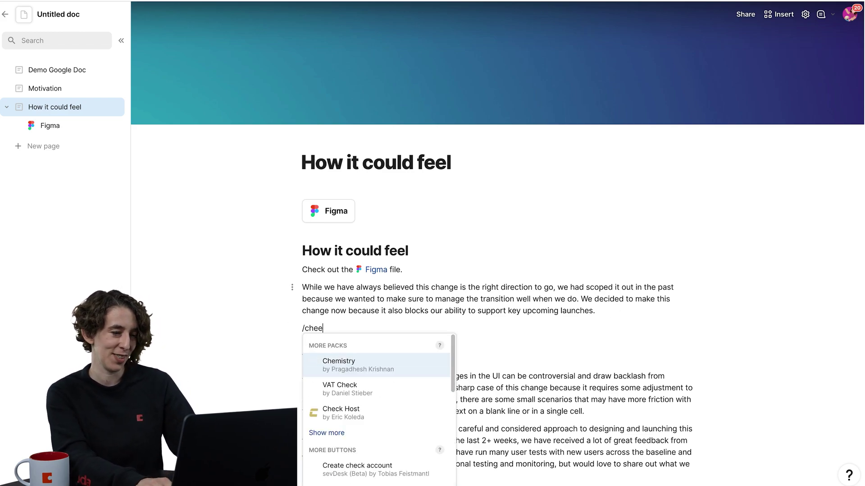
pyautogui.press('BackSpace')
pyautogui.press('BackSpace')
pyautogui.press('BackSpace')
pyautogui.write('un')
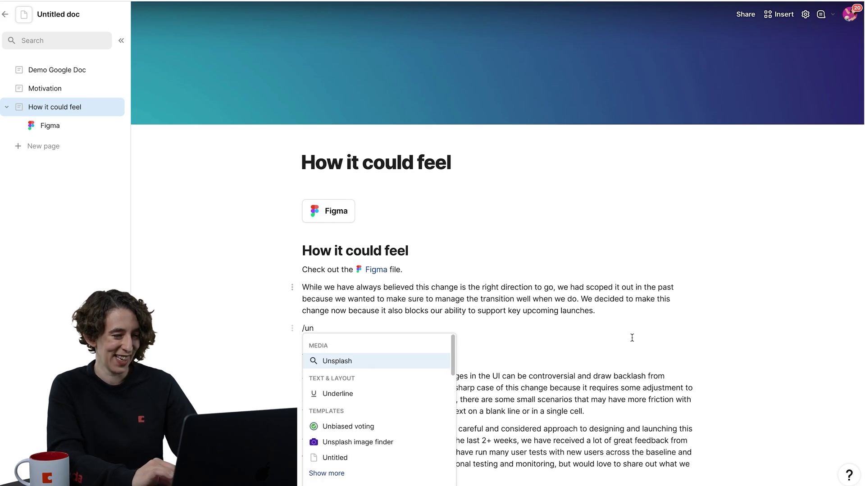
pyautogui.click(412, 364)
pyautogui.write('c')
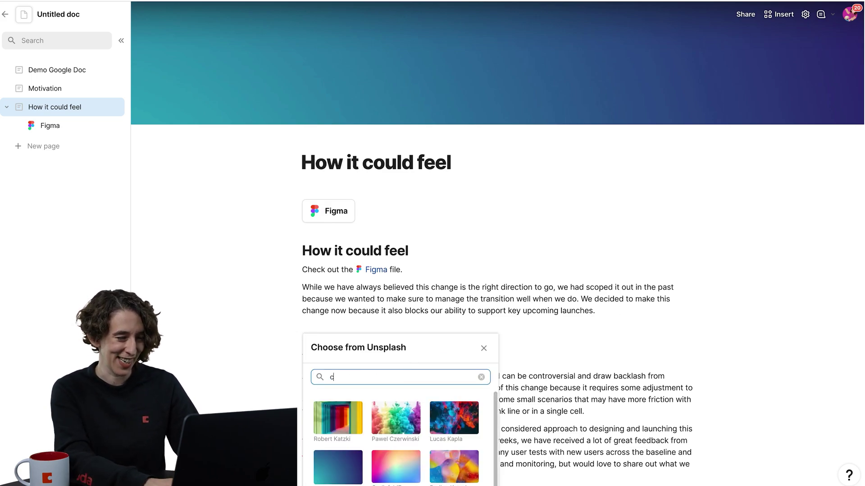
pyautogui.write('heese')
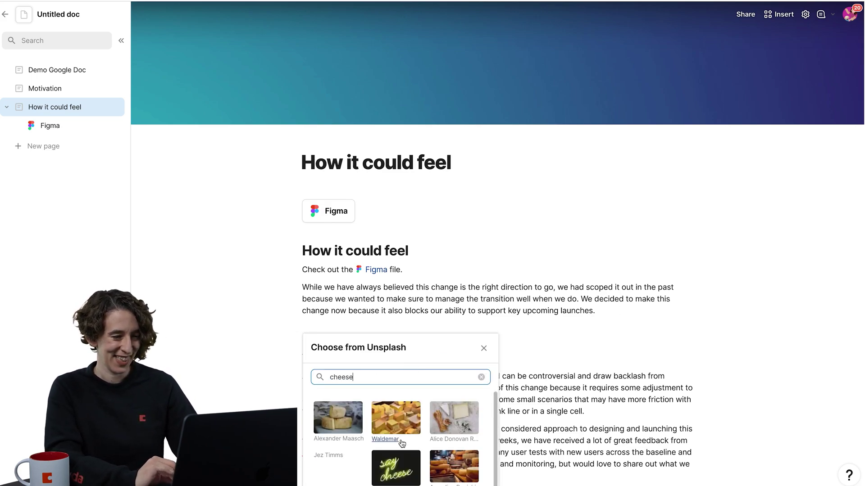
pyautogui.click(346, 418)
# Place the cheese image beside the Who moved my cheese? paragraph.
pyautogui.scroll(-3, 451, 355)
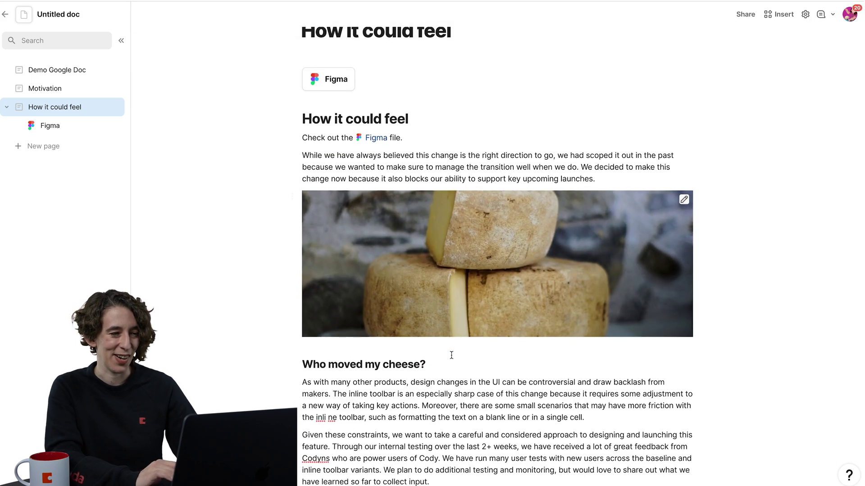
pyautogui.moveTo(290, 197); pyautogui.dragTo(695, 412)
pyautogui.scroll(2, 598, 393)
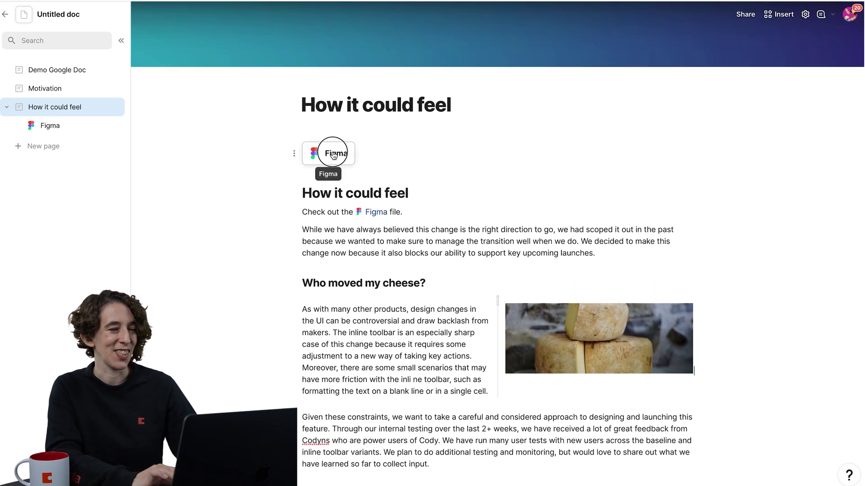
# Return to the Demo Google Doc page and look over its proposal text.
pyautogui.click(334, 162)
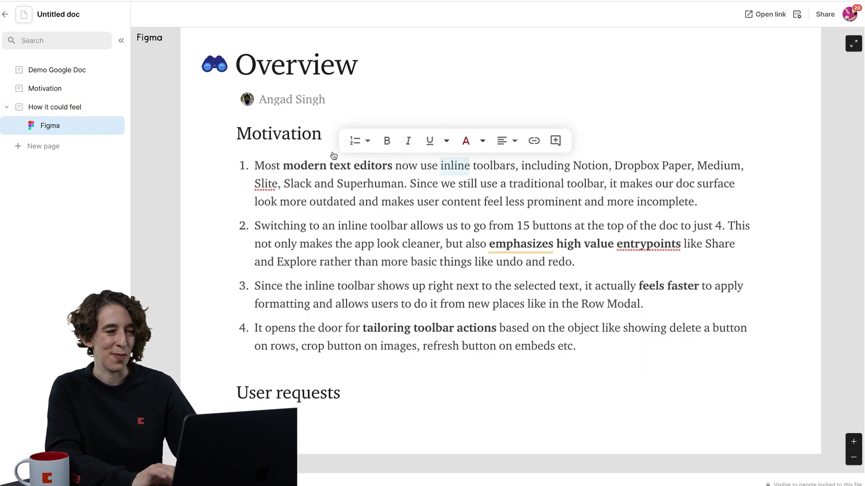
pyautogui.click(82, 109)
pyautogui.click(72, 68)
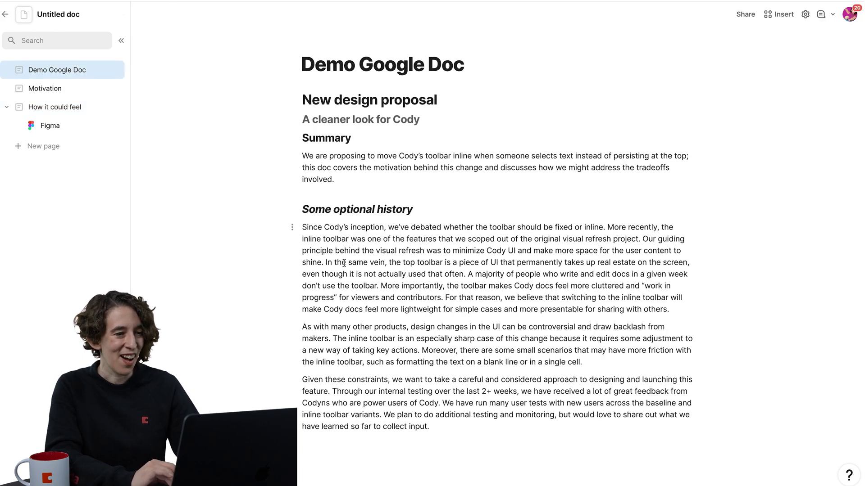
pyautogui.scroll(-1, 344, 263)
pyautogui.scroll(1, 481, 178)
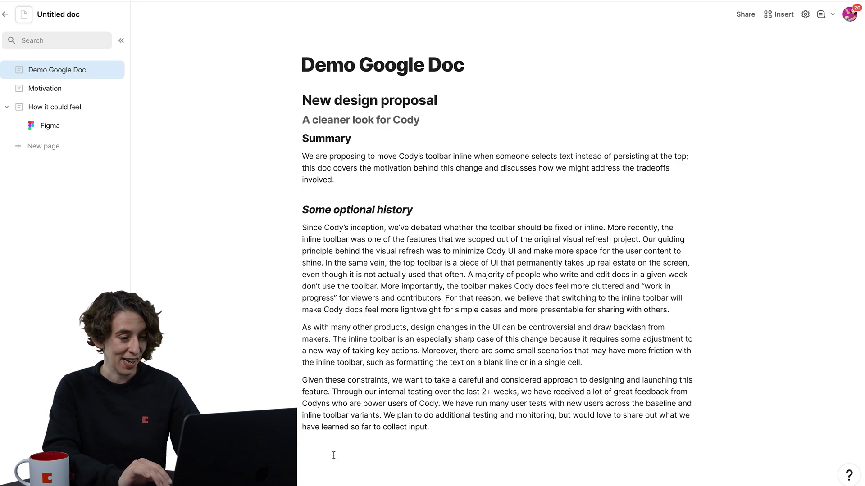
# Insert the Dory and Pulse tables template with /dory below the proposal text.
pyautogui.write('/dory')
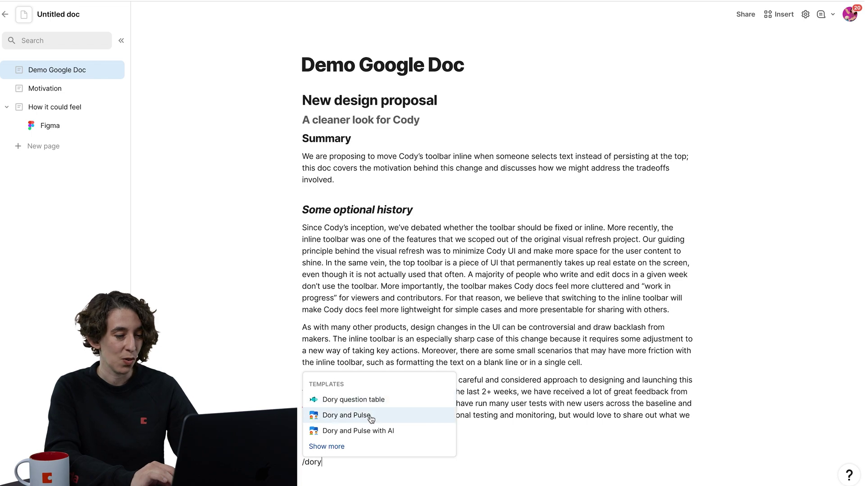
pyautogui.click(370, 417)
pyautogui.scroll(-6, 485, 418)
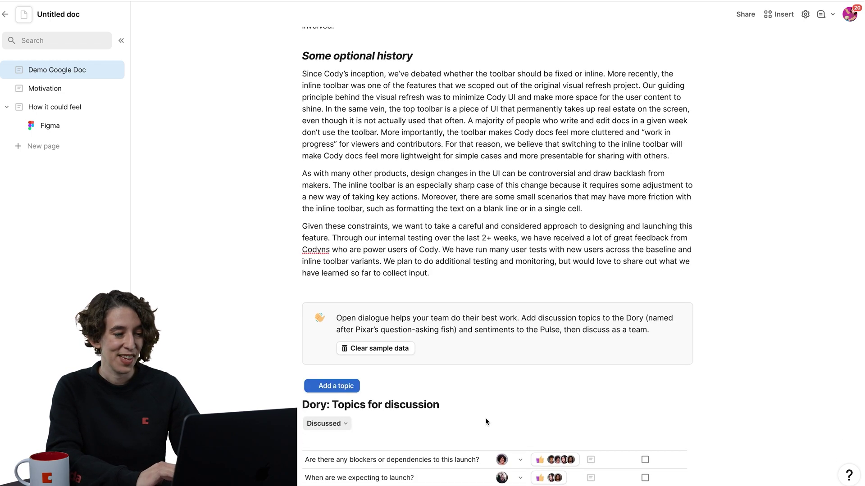
pyautogui.scroll(-3, 485, 418)
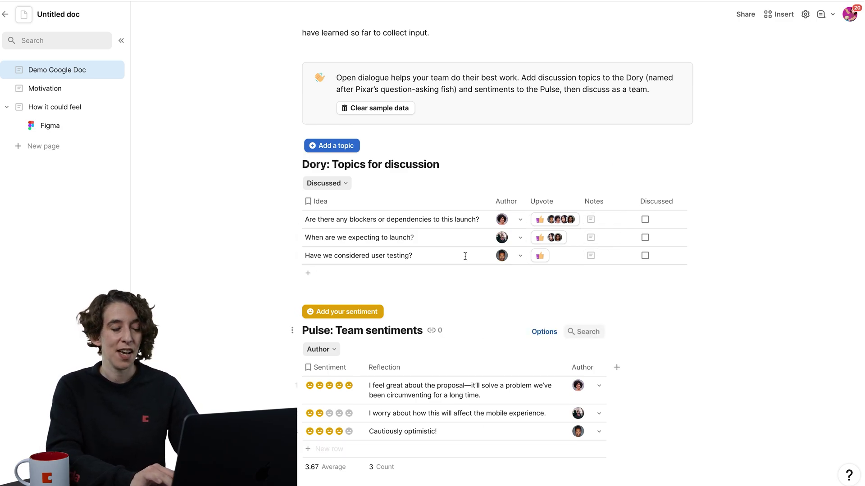
pyautogui.scroll(10, 465, 256)
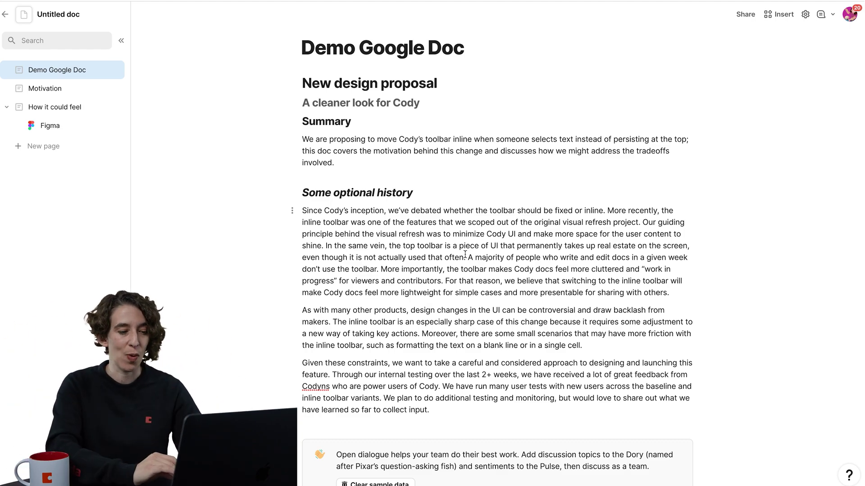
pyautogui.scroll(-5, 465, 255)
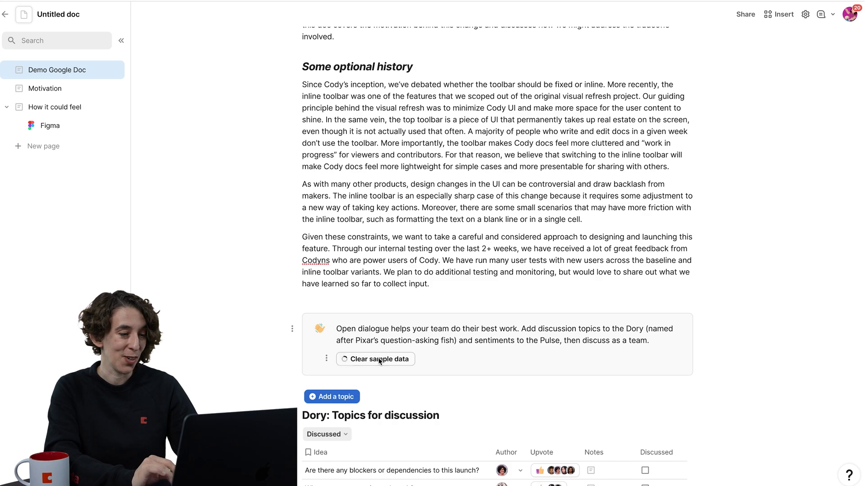
# Delete the intro callout block above the Dory and Pulse tables.
pyautogui.click(293, 330)
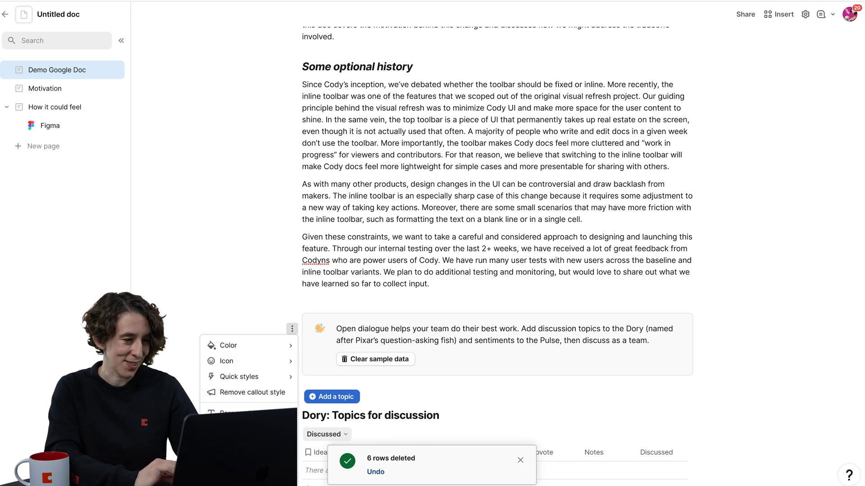
pyautogui.click(230, 460)
pyautogui.scroll(-3, 401, 262)
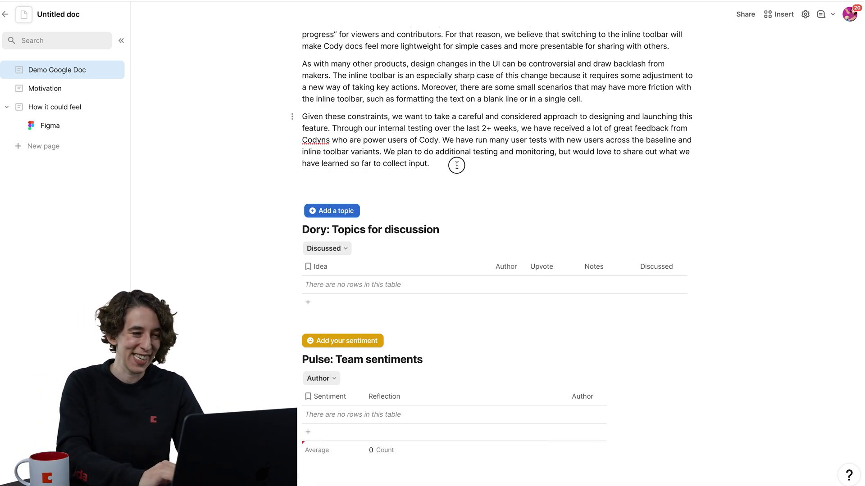
# Insert the 'Done reading? Click here.' button template with /done after the last paragraph.
pyautogui.press('Return')
pyautogui.press('Return')
pyautogui.write('/done')
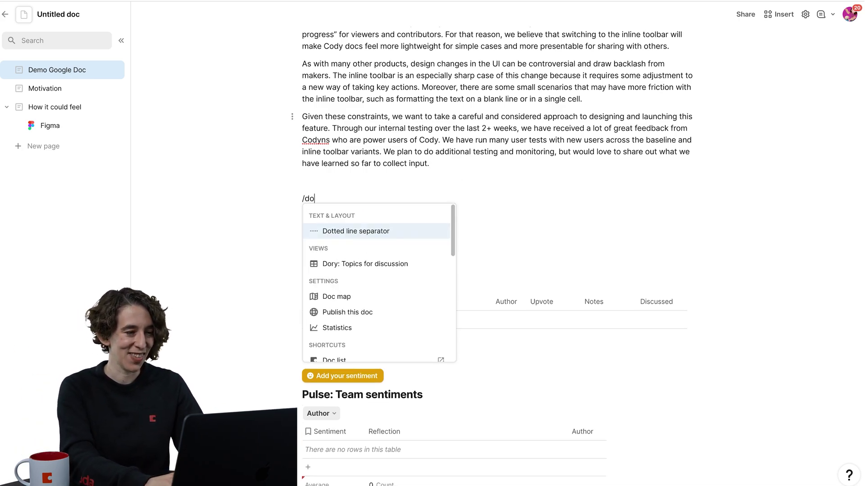
pyautogui.click(386, 236)
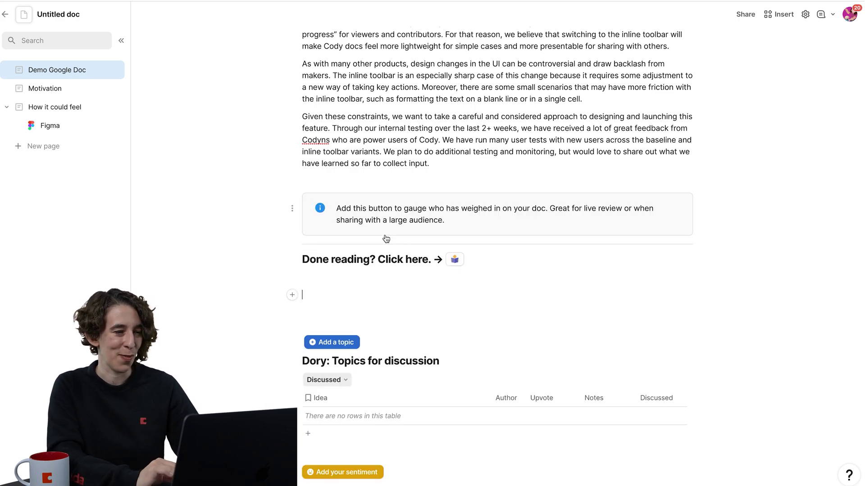
# Delete the button's info callout and the extra blank line, leaving just the heading and button.
pyautogui.click(292, 210)
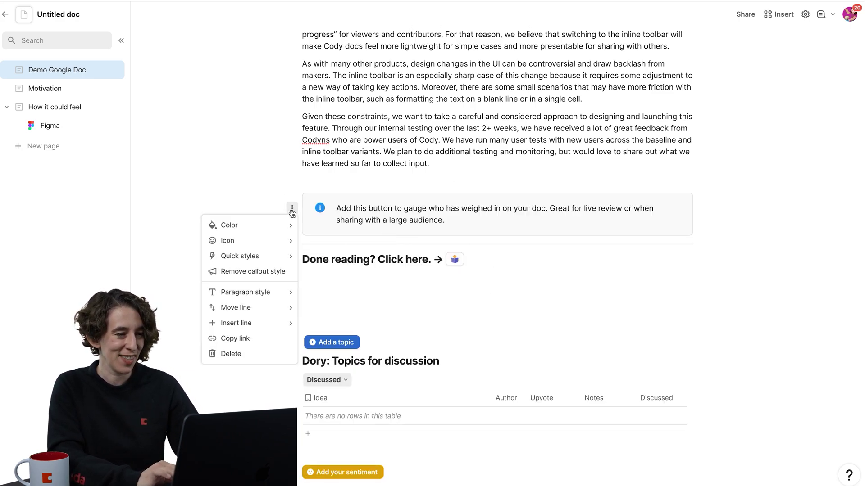
pyautogui.click(243, 352)
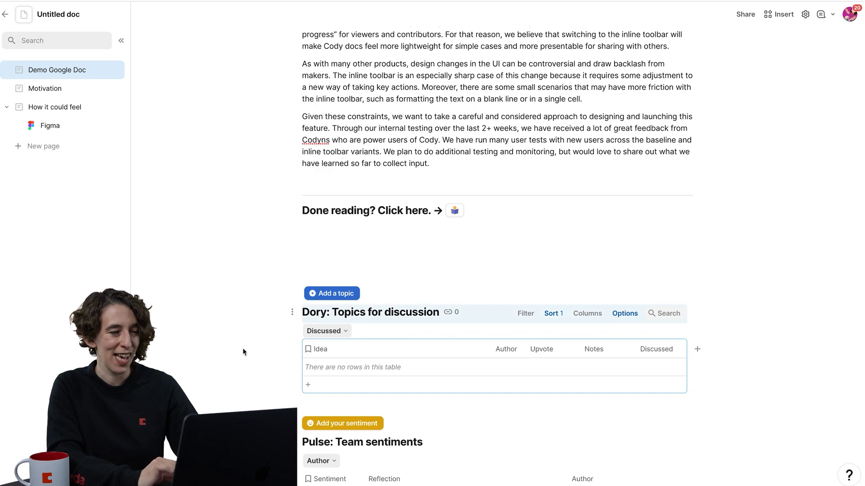
pyautogui.click(317, 253)
pyautogui.press('BackSpace')
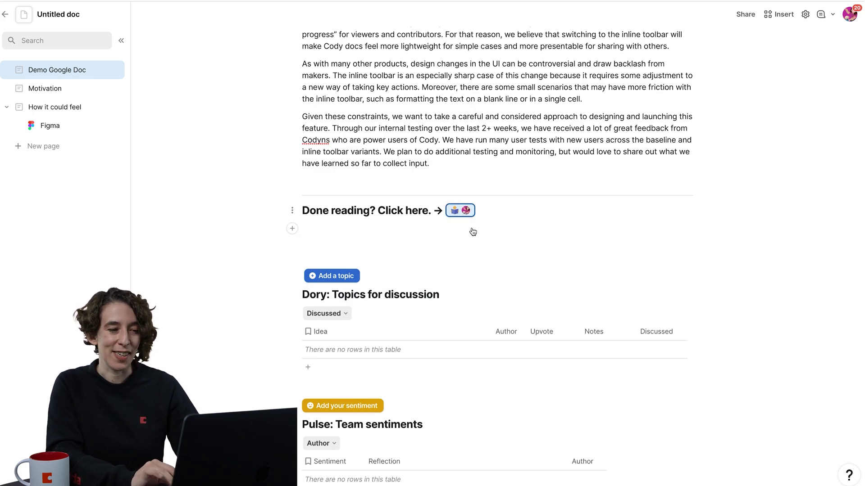
pyautogui.moveTo(512, 209); pyautogui.dragTo(271, 211)
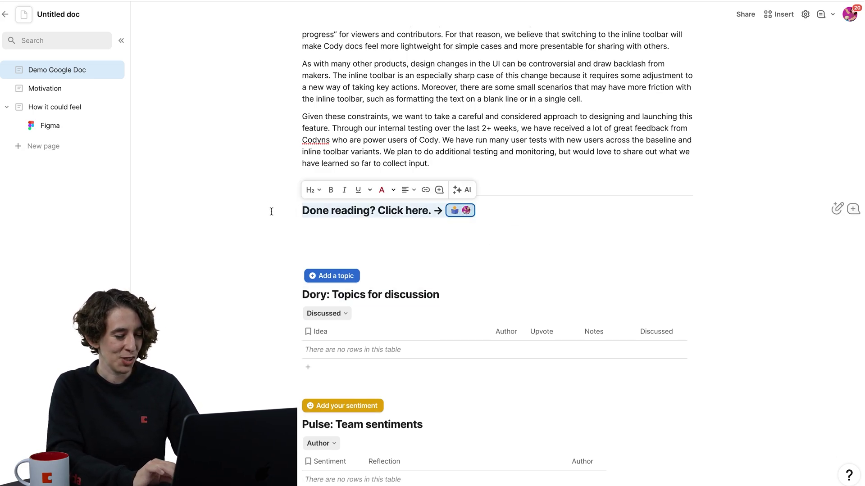
pyautogui.click(42, 87)
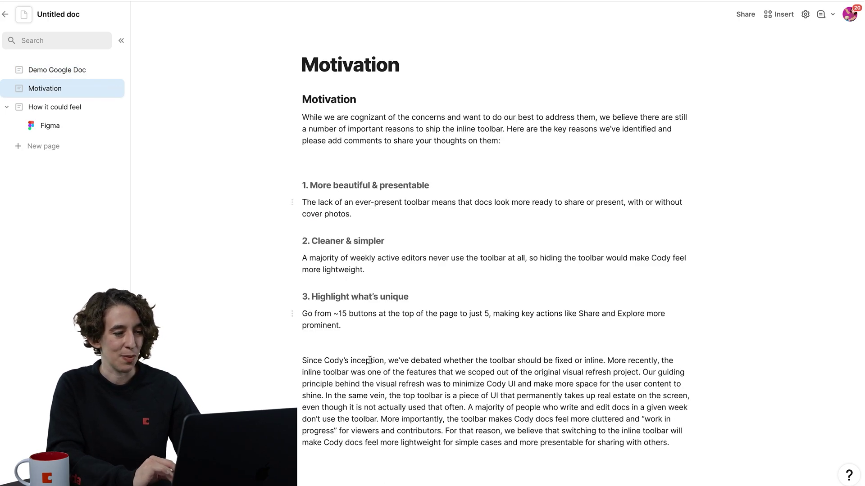
# Review the How it could feel page, then go back to the Motivation page.
pyautogui.scroll(-3, 369, 361)
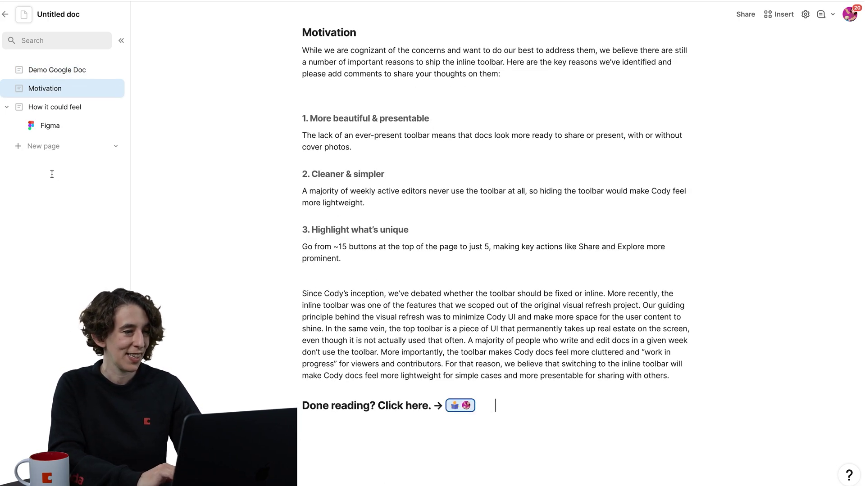
pyautogui.click(53, 107)
pyautogui.scroll(-15, 381, 368)
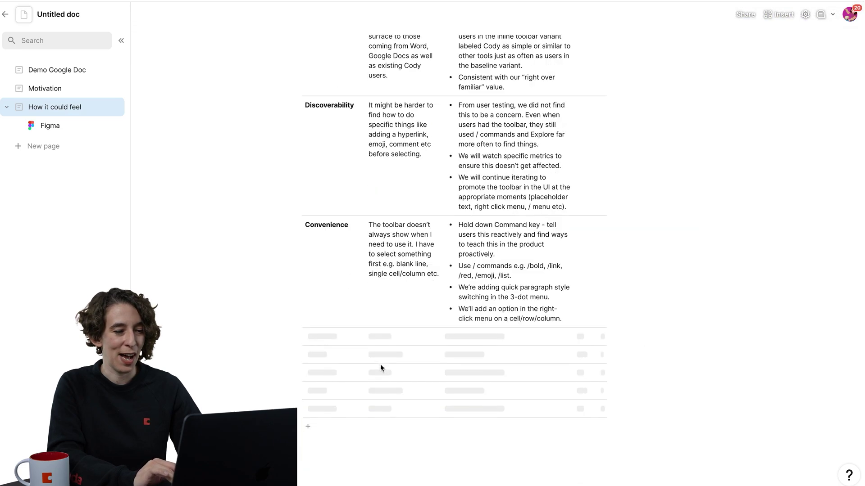
pyautogui.scroll(-10, 381, 368)
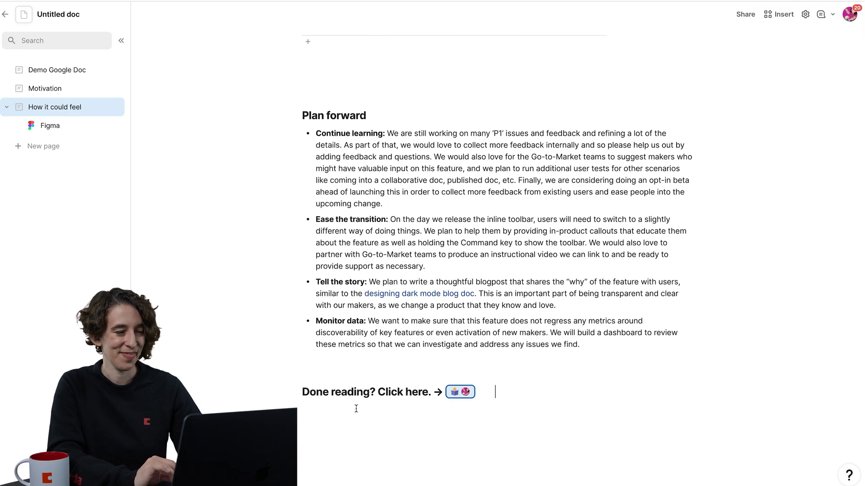
pyautogui.scroll(20, 342, 370)
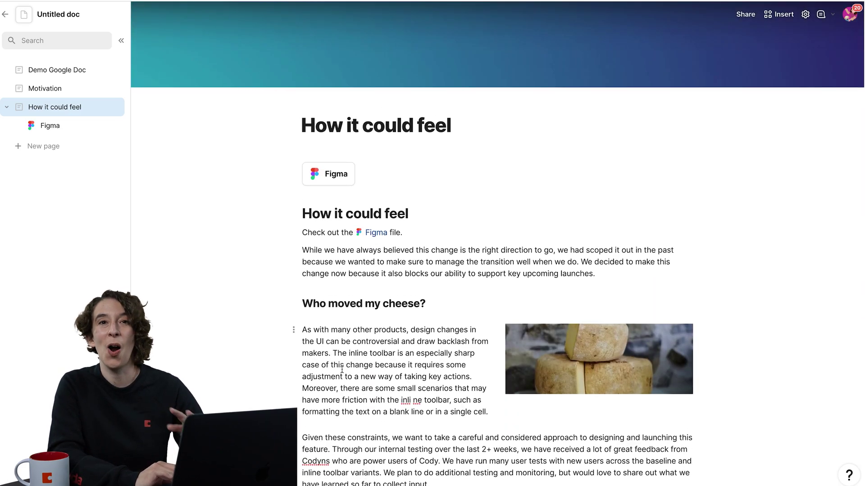
pyautogui.click(56, 89)
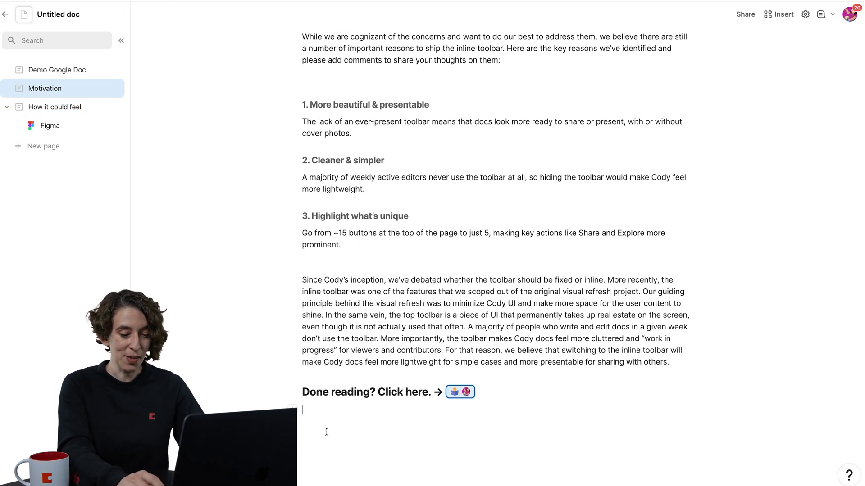
# Insert the Dory and Pulse template on Motivation with /dory and delete its intro callout.
pyautogui.write('/dory')
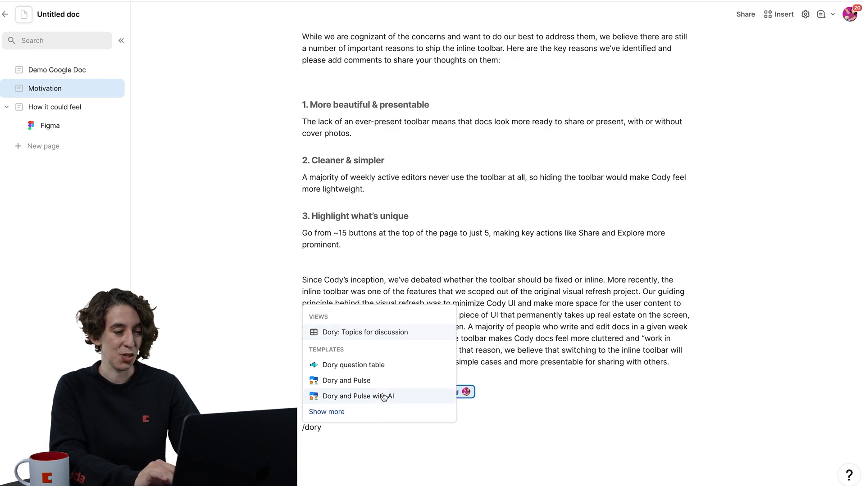
pyautogui.click(346, 381)
pyautogui.scroll(-5, 298, 156)
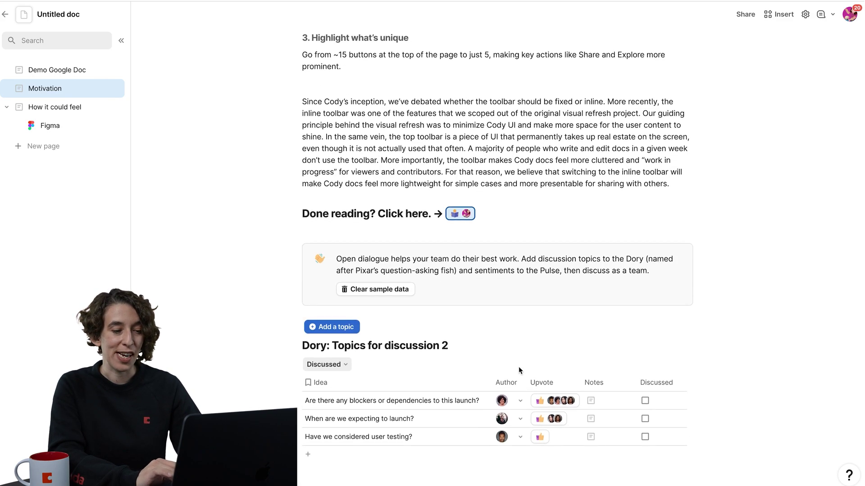
pyautogui.click(293, 153)
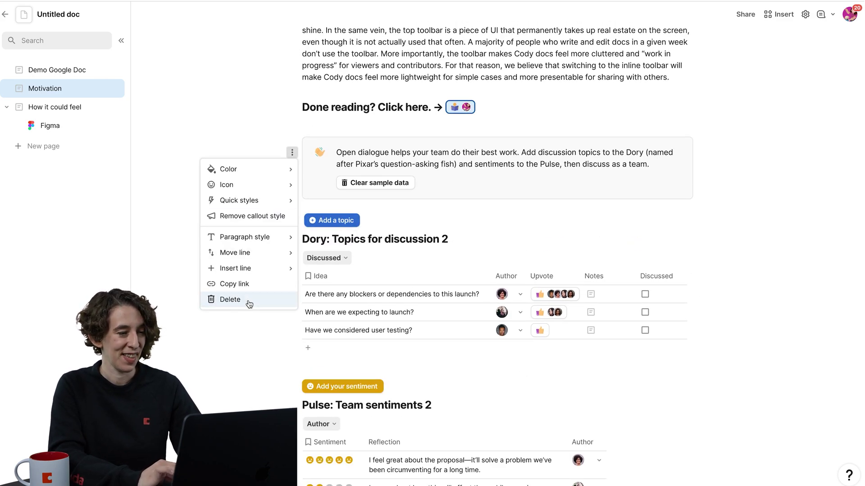
pyautogui.click(220, 299)
pyautogui.scroll(3, 419, 192)
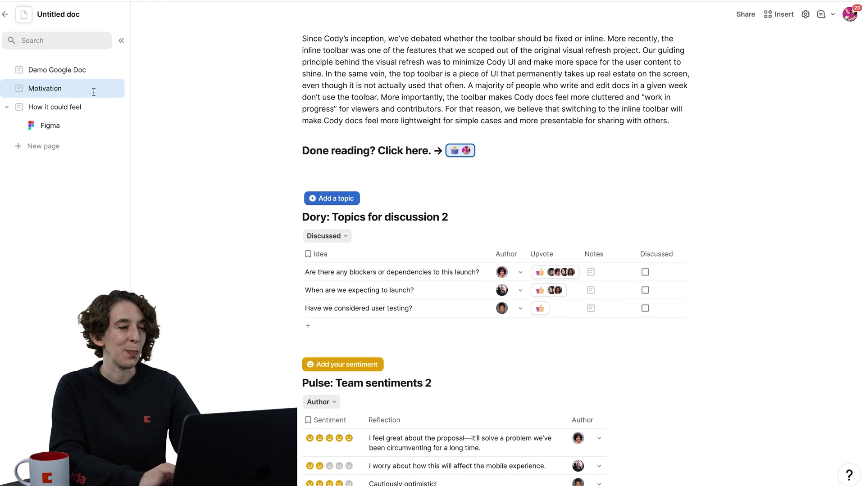
# Check the original Google Doc, then return to the Coda doc.
pyautogui.hotkey('ctrl', 'Tab')
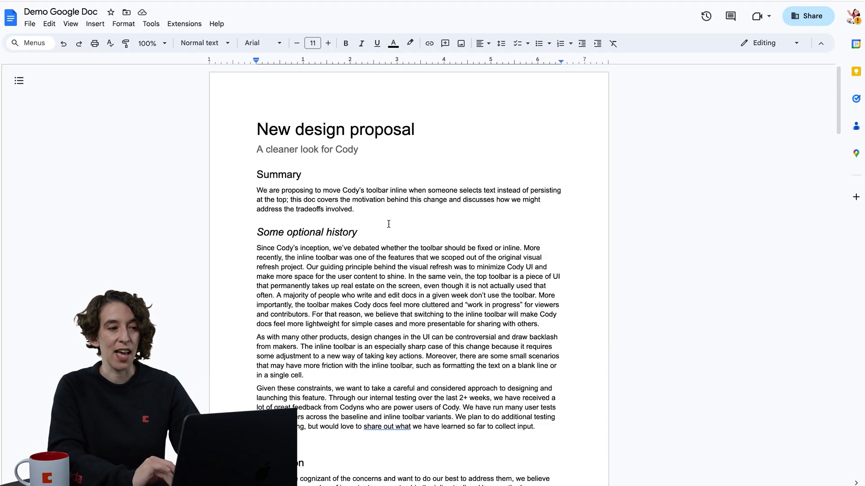
pyautogui.scroll(-20, 389, 224)
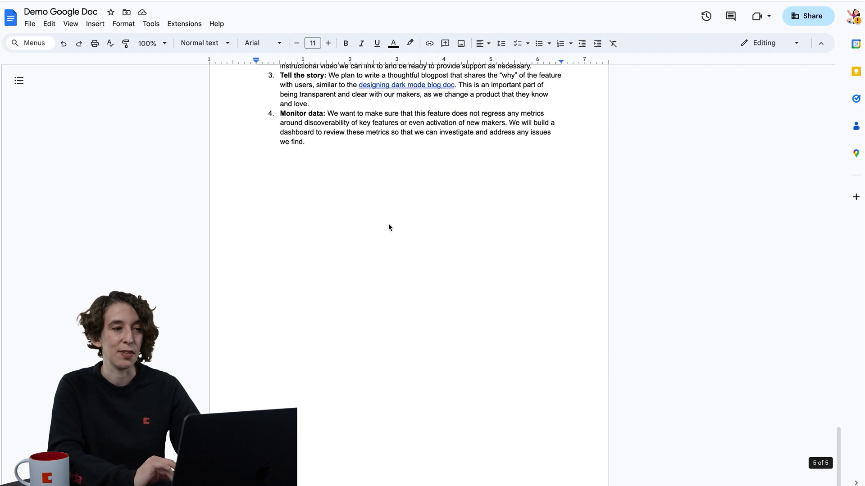
pyautogui.hotkey('ctrl', 'shift', 'Tab')
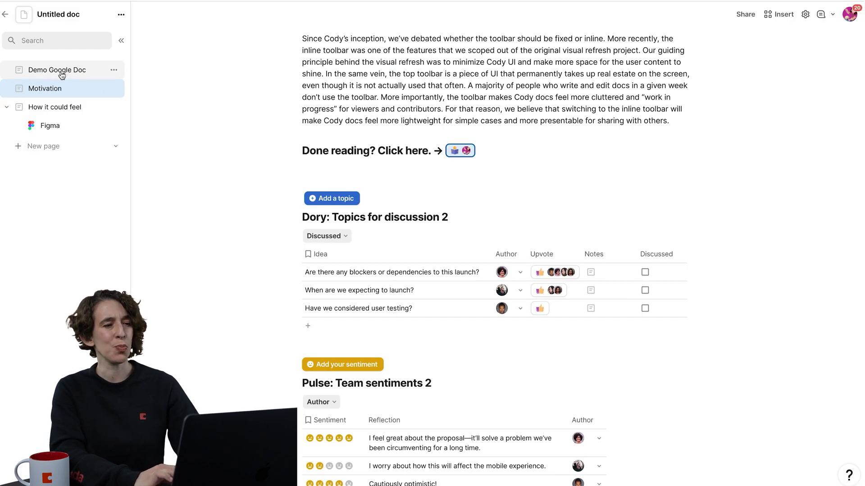
# Reopen the Demo Google Doc page from the Coda sidebar.
pyautogui.click(57, 70)
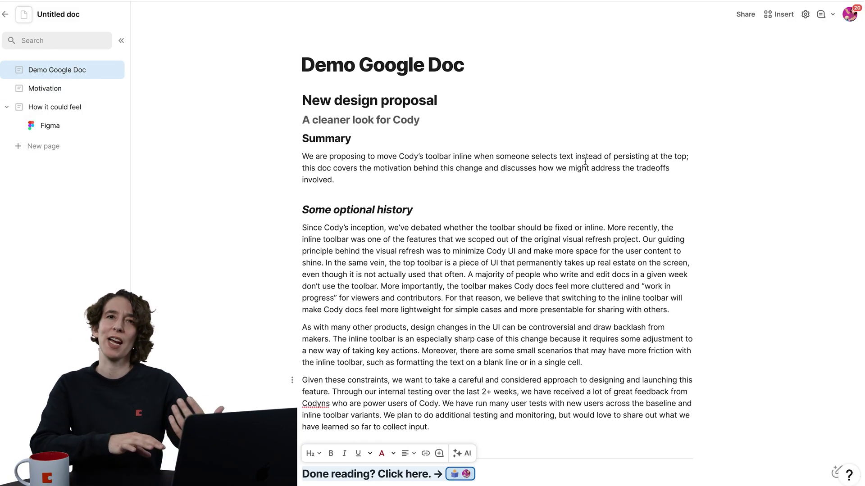